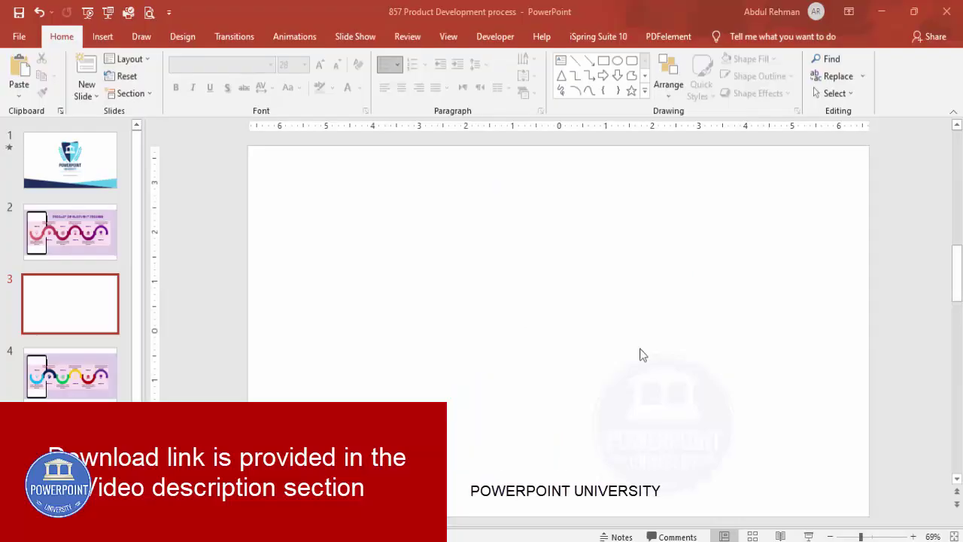
Turn on the slide guides and draw a 2-inch circle near the slide centre.
left_click(447, 36)
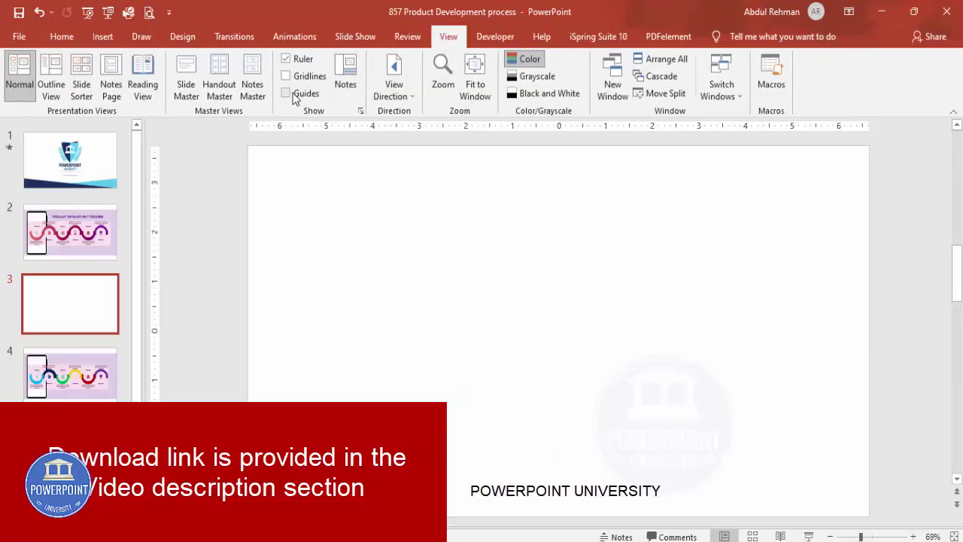
left_click(102, 37)
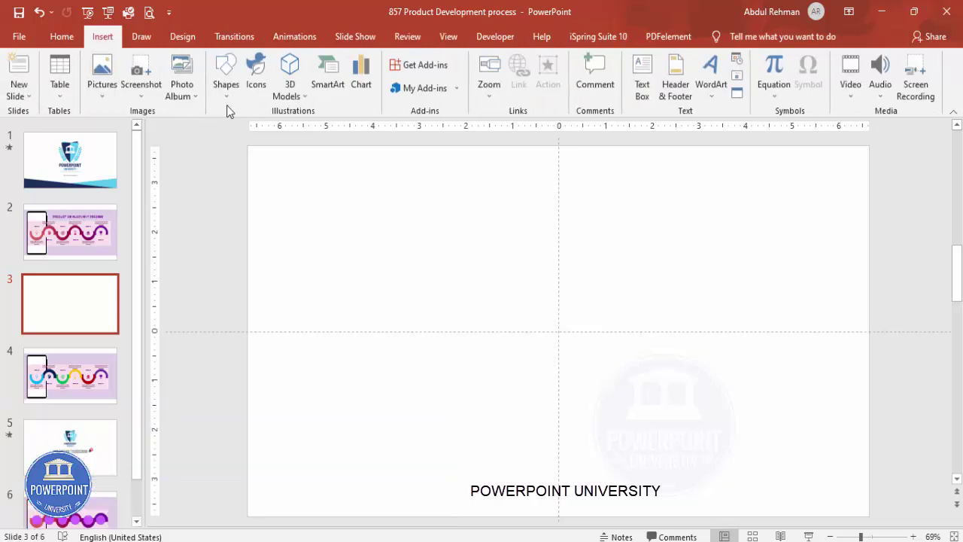
left_click(225, 84)
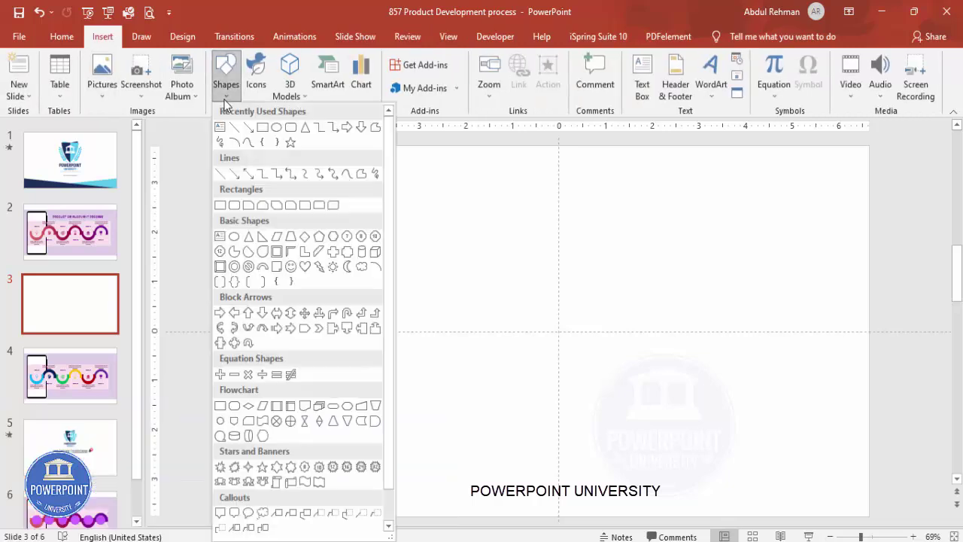
left_click(234, 238)
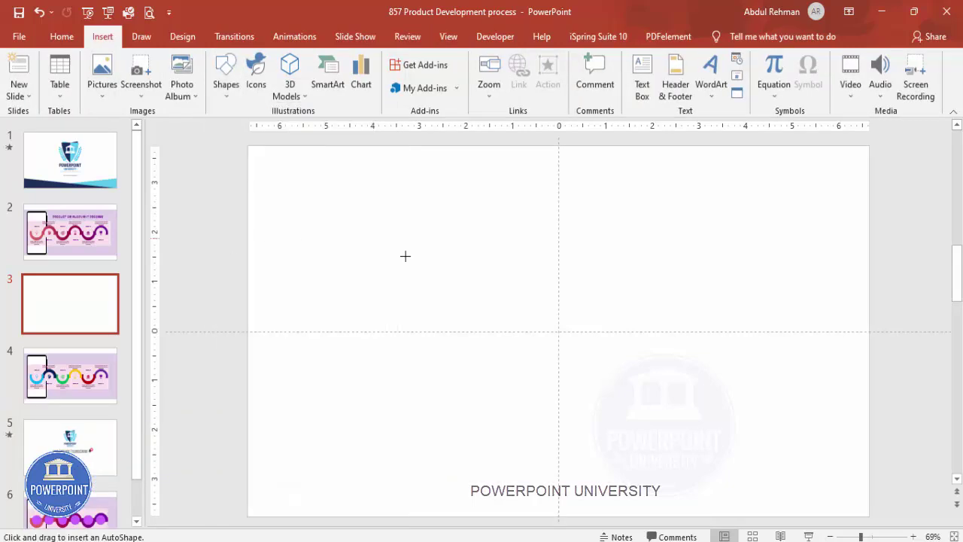
left_click_drag(519, 287, 615, 387)
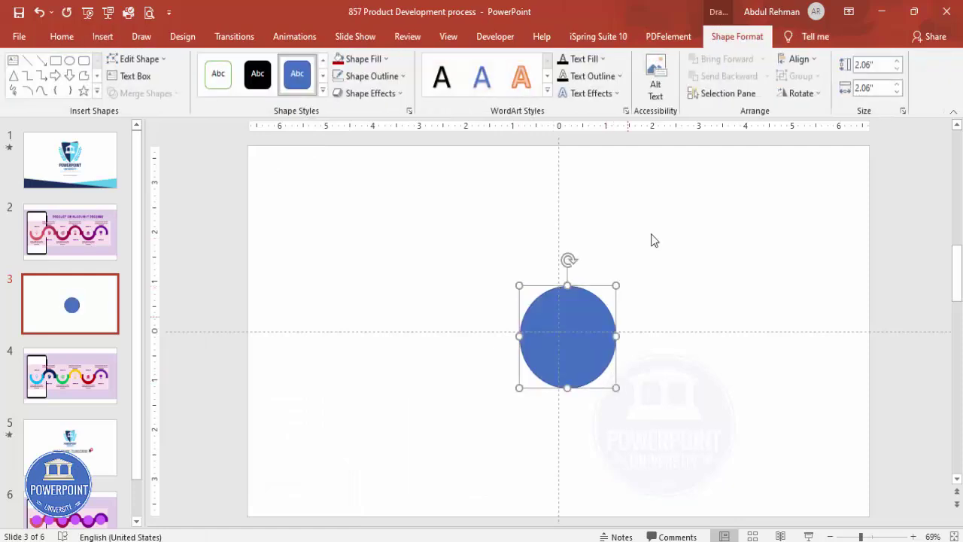
left_click(882, 65)
type("2")
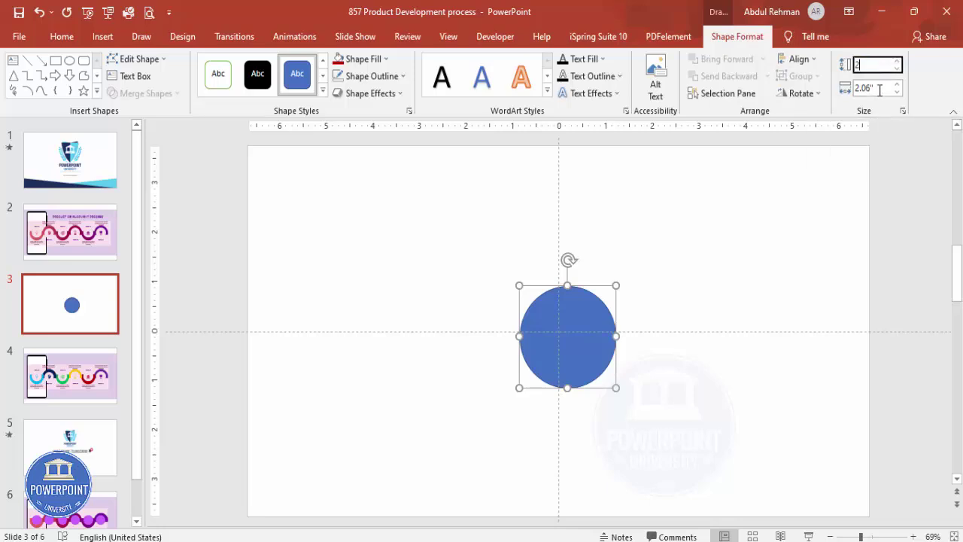
key("Return")
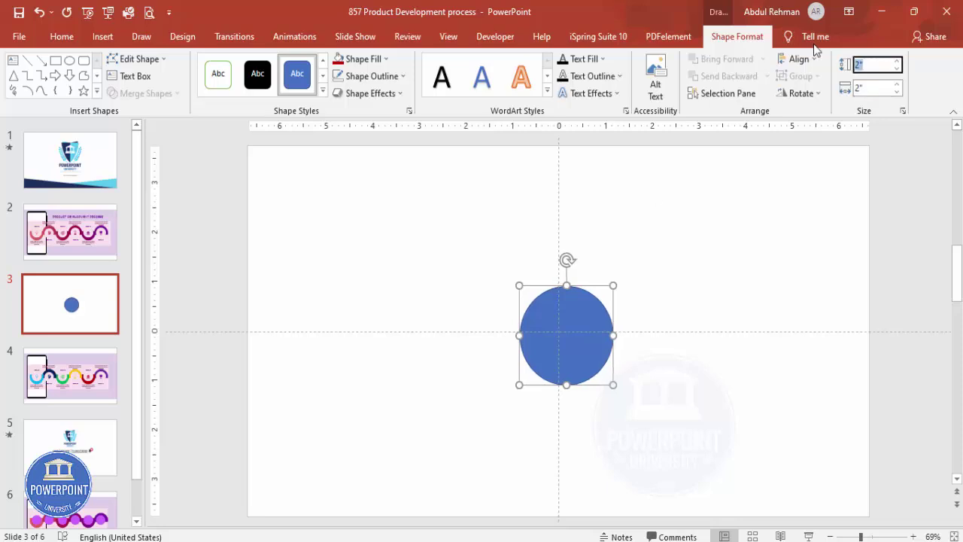
Centre the circle on the slide, remove its outline and fill it navy.
left_click(799, 59)
left_click(824, 96)
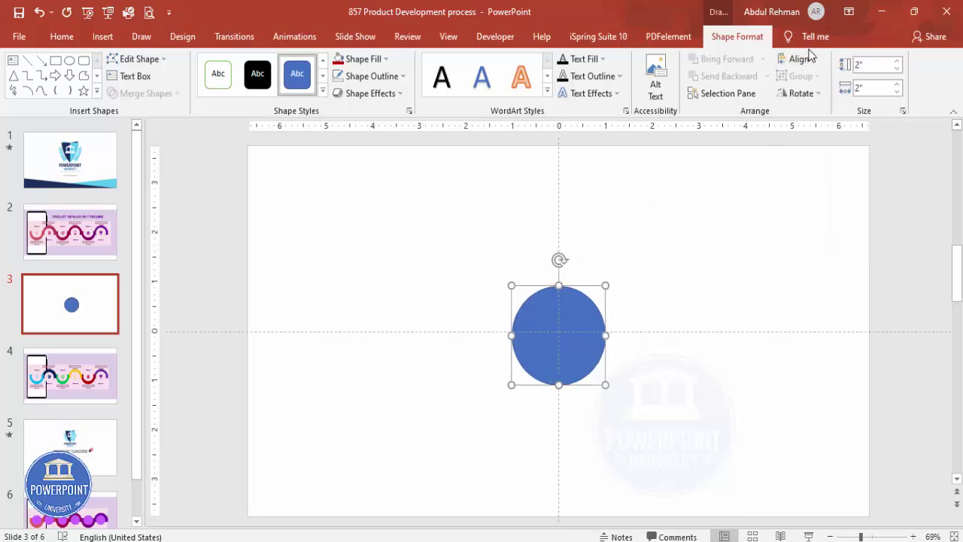
left_click(799, 58)
left_click(822, 151)
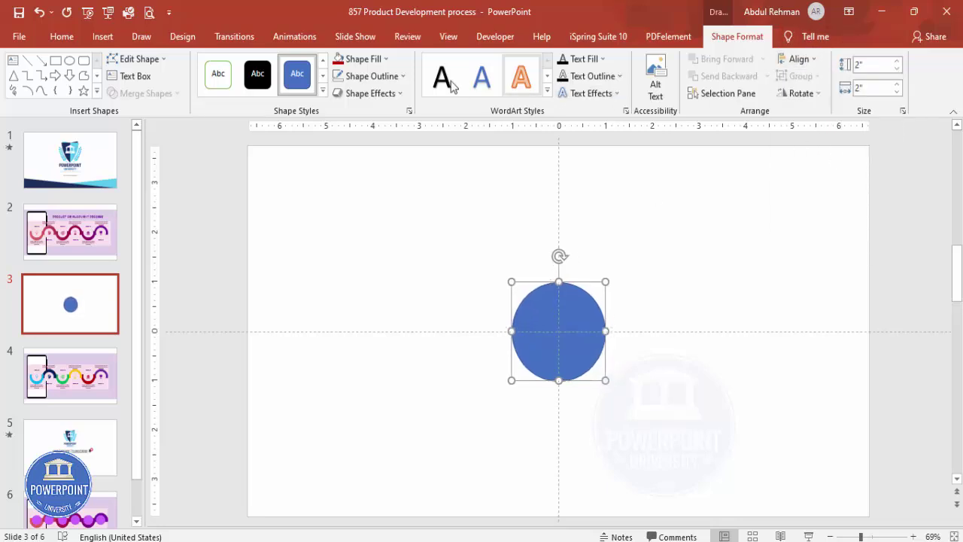
left_click(373, 76)
left_click(374, 238)
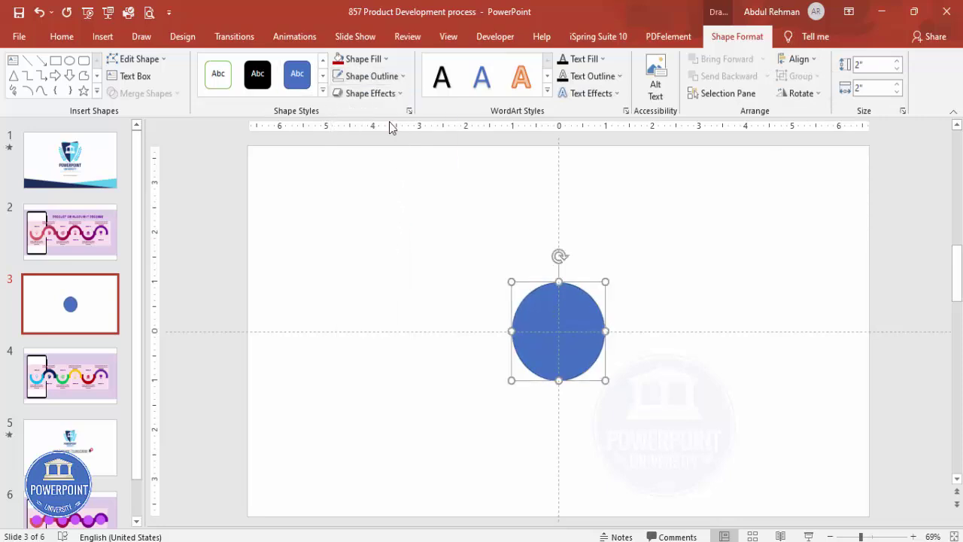
left_click(374, 65)
left_click(374, 205)
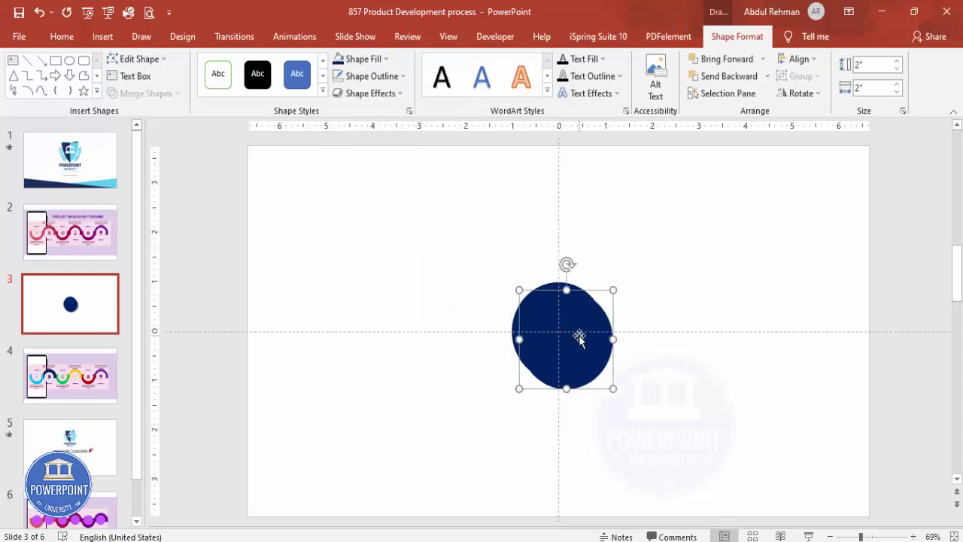
Copy the circle to the right, resize it to 1.35 inches and fill it cyan.
left_click_drag(579, 338, 675, 323)
left_click(869, 68)
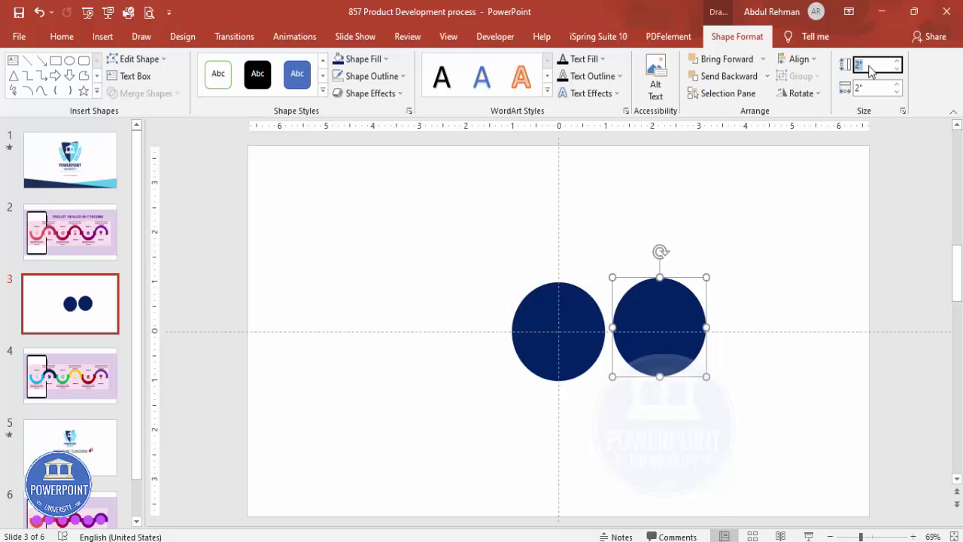
type("1.35")
key("Tab")
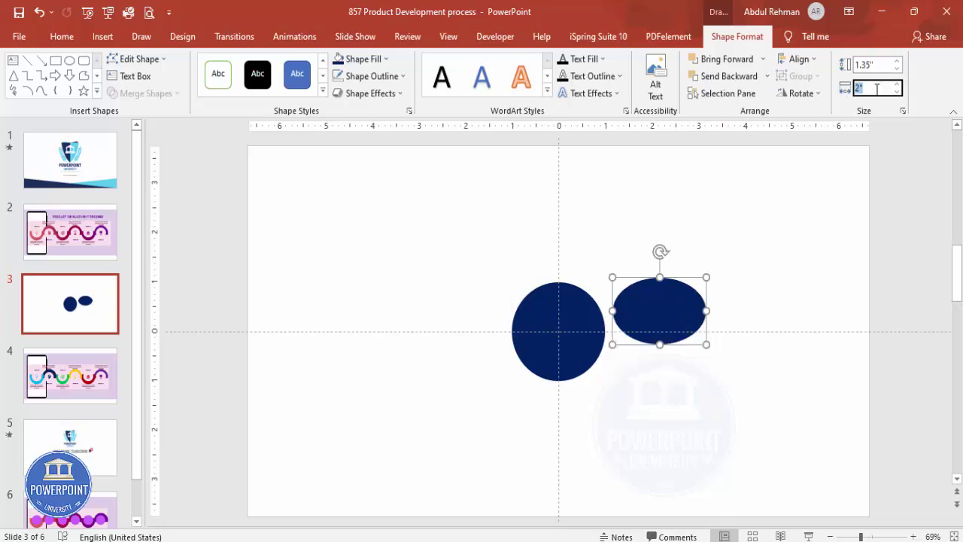
type("1.35")
key("Return")
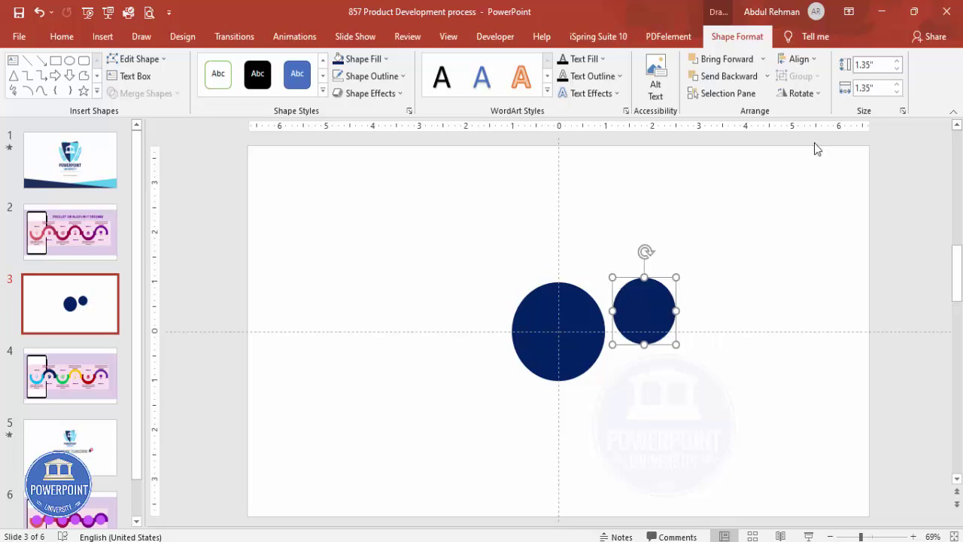
left_click_drag(670, 301, 699, 331)
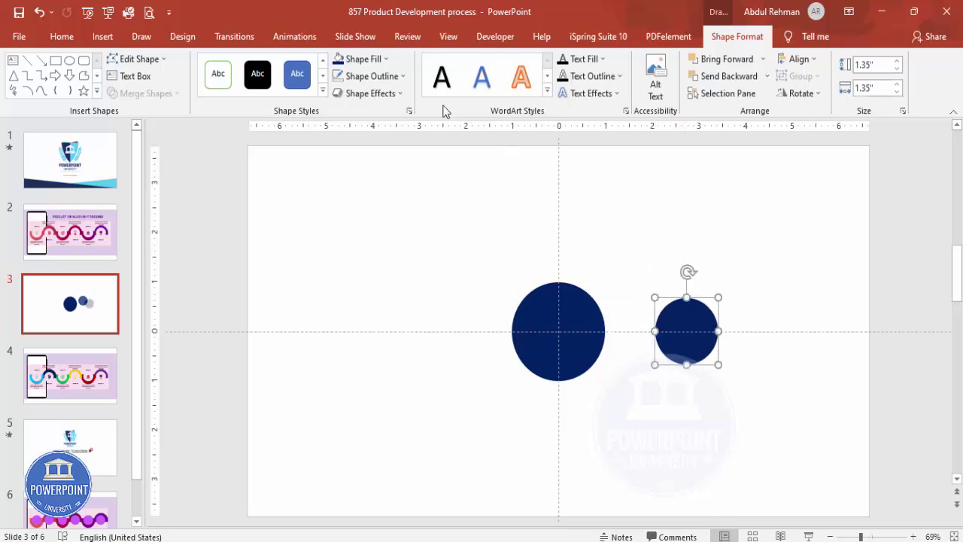
left_click(385, 59)
left_click(411, 174)
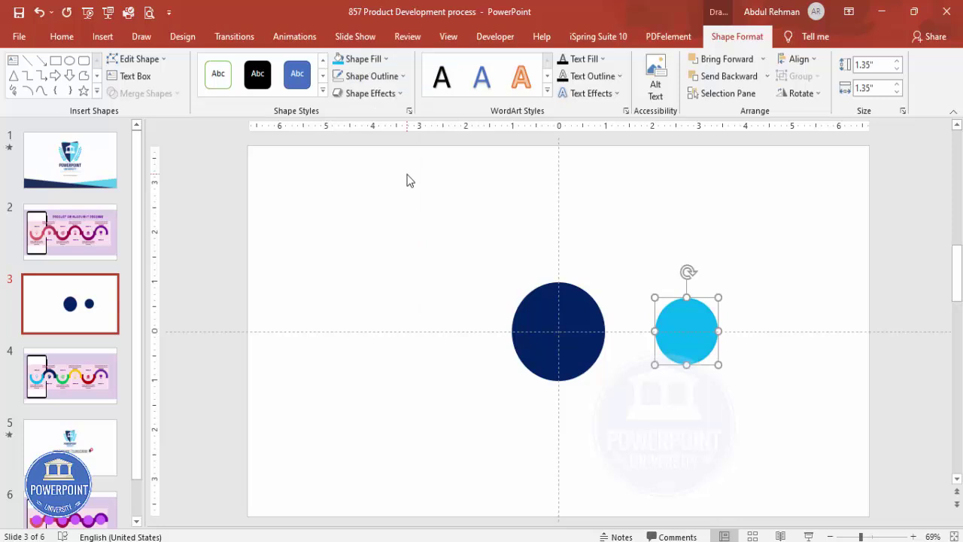
left_click(588, 316)
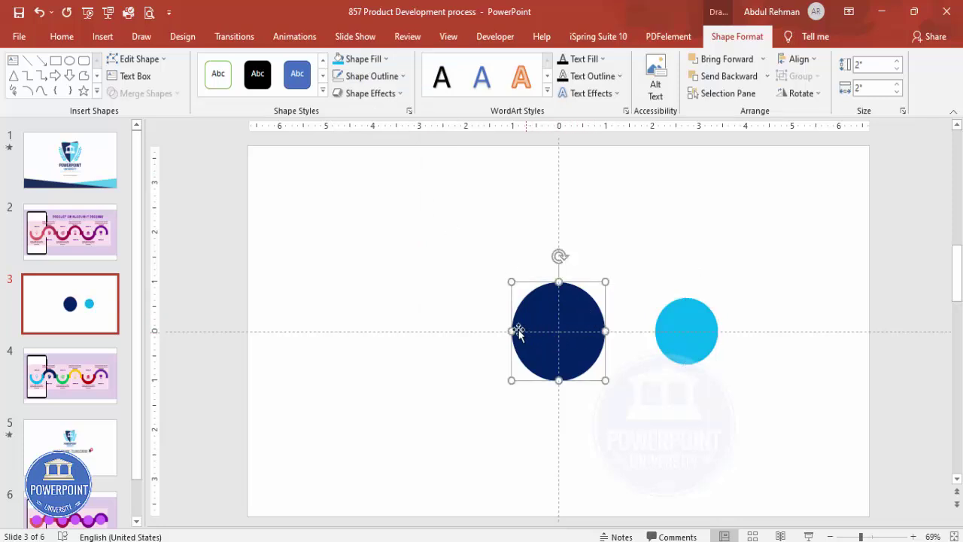
Draw a rectangle covering the navy circle's top half down to its centre line.
left_click(477, 306)
left_click(102, 36)
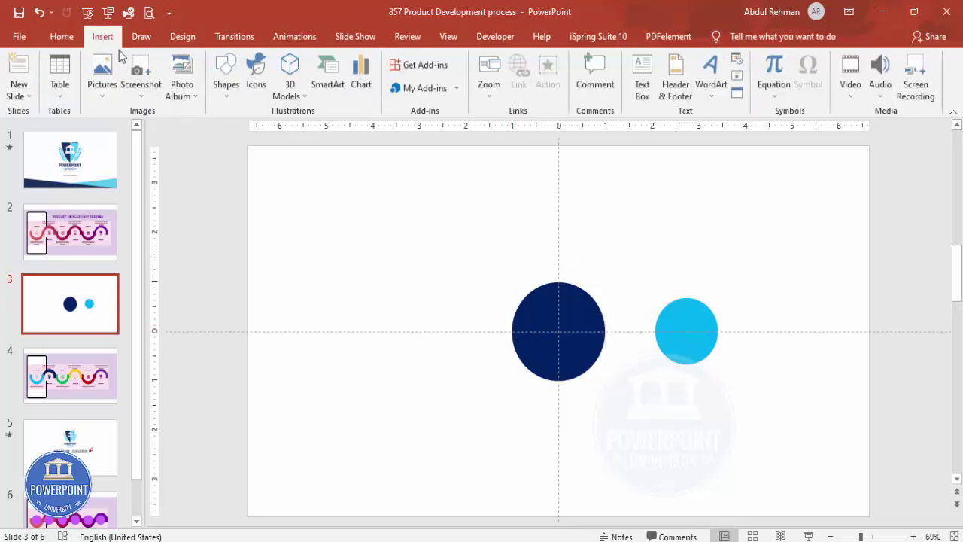
left_click(226, 84)
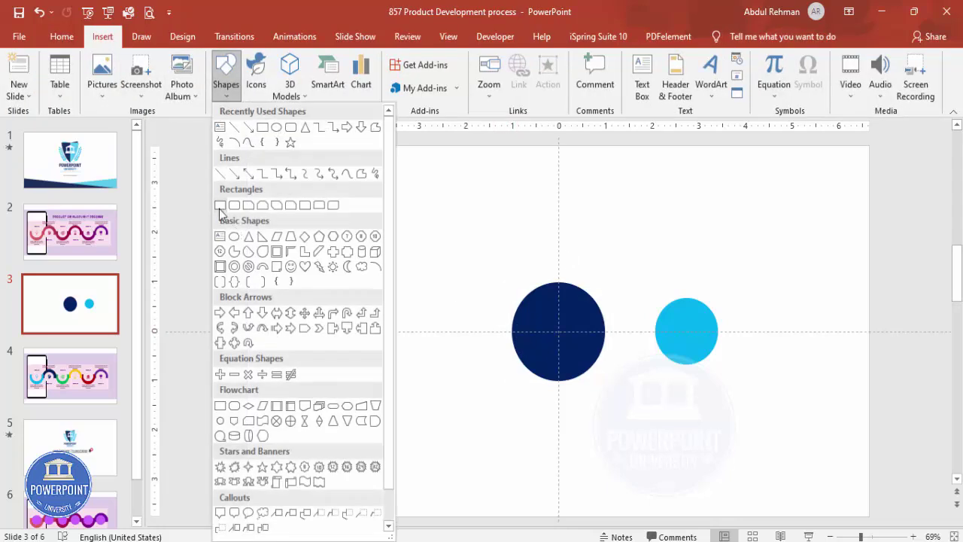
left_click(295, 209)
left_click_drag(464, 255, 643, 335)
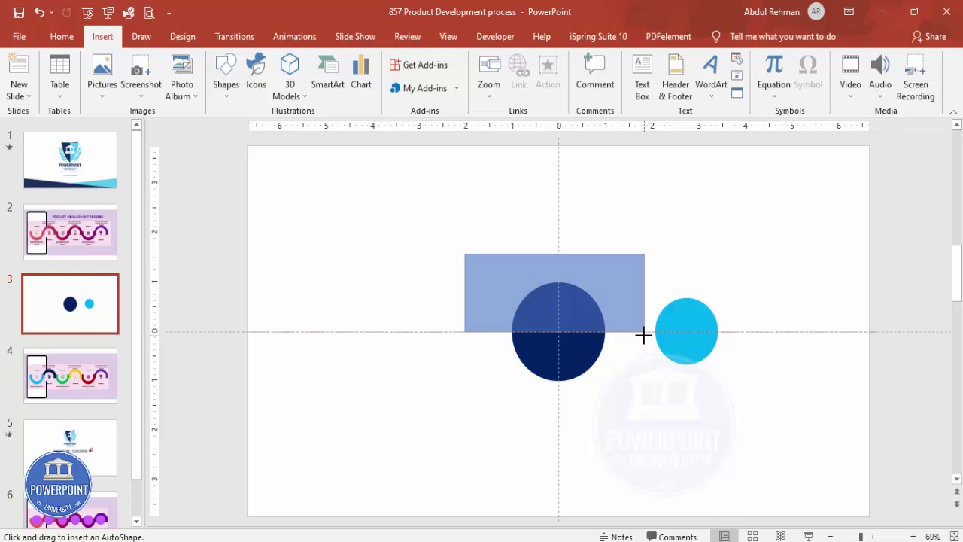
left_click_drag(643, 335, 642, 325)
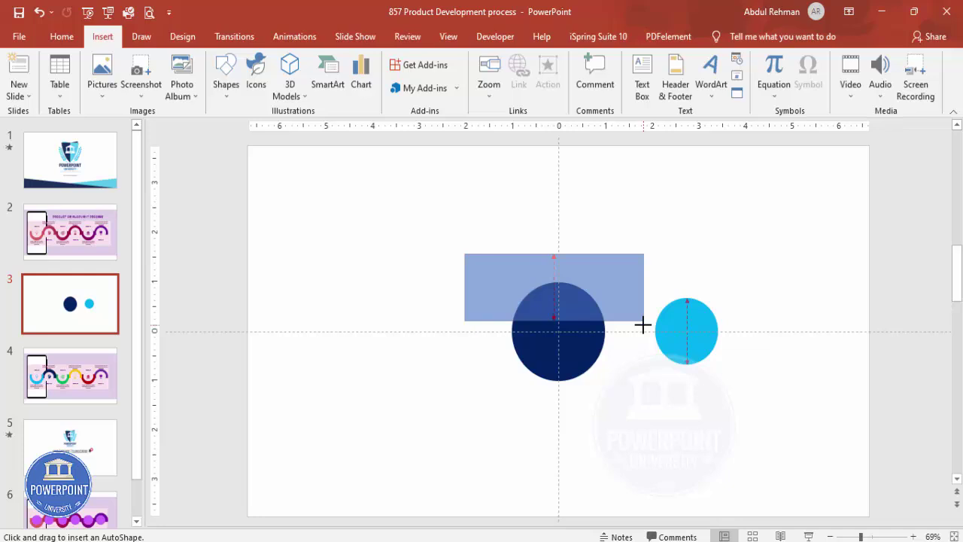
left_click_drag(643, 325, 641, 324)
Subtract the rectangle from the navy circle, leaving a lower half-circle.
left_click(580, 352)
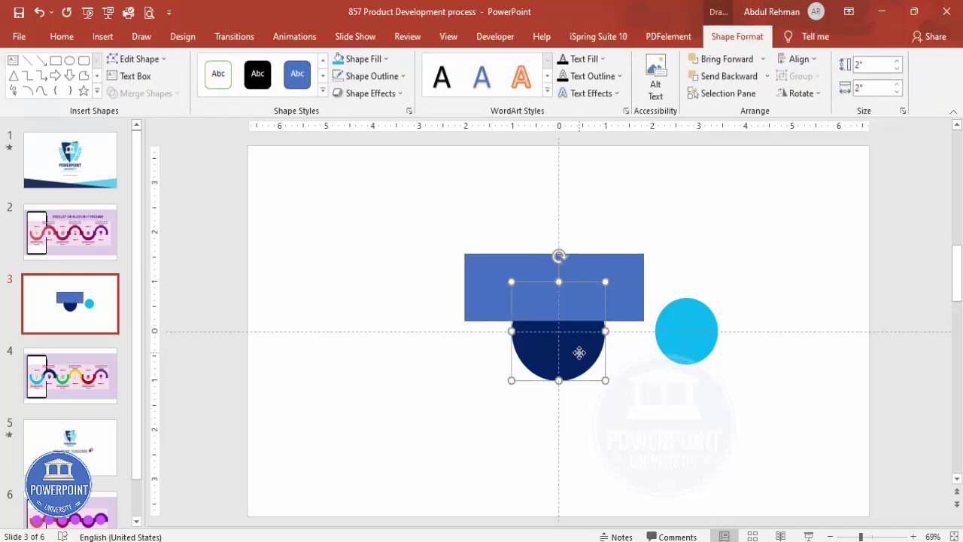
left_click(637, 269, "shift")
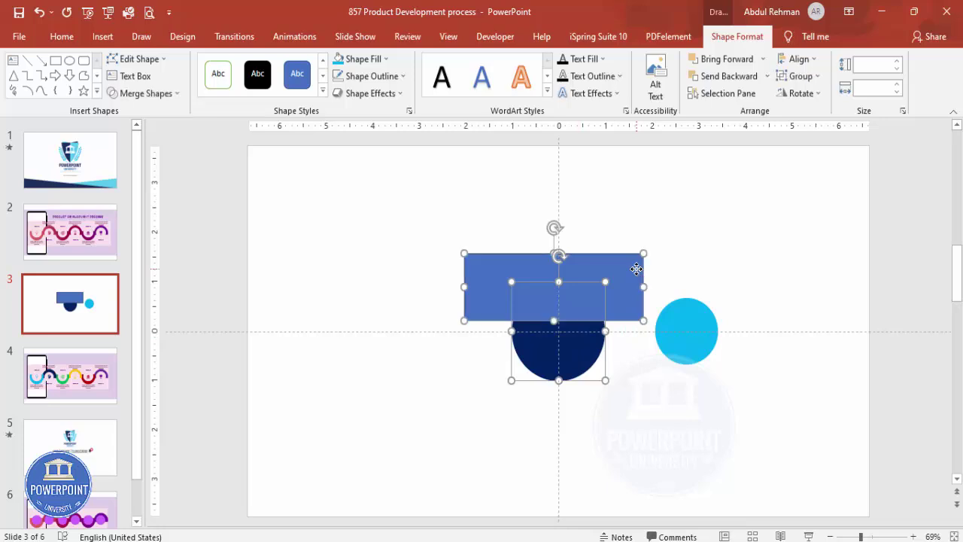
left_click(145, 94)
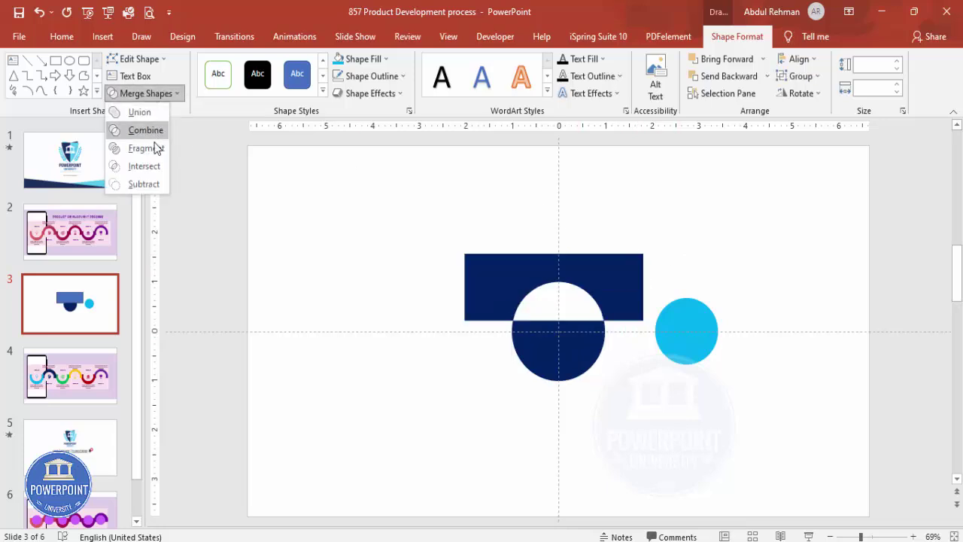
left_click(143, 184)
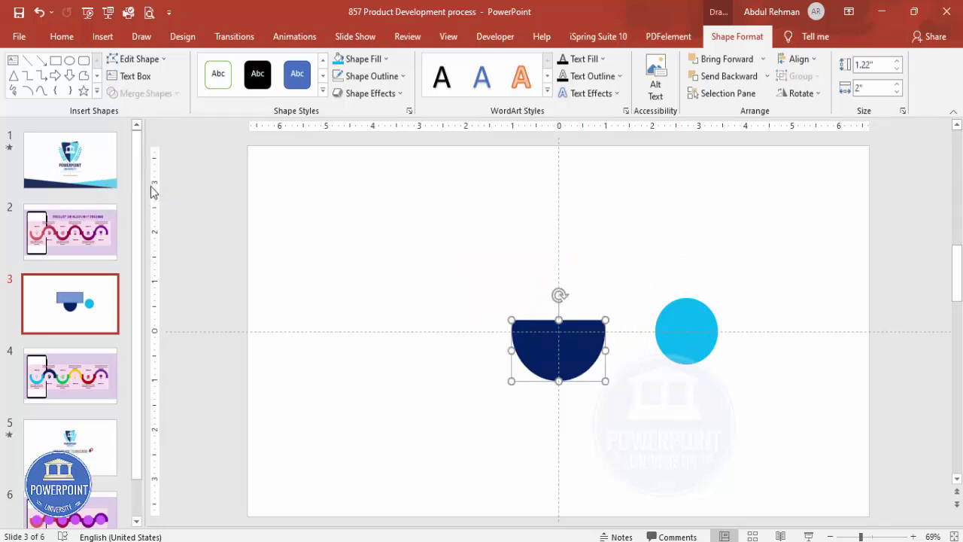
Move the cyan circle onto the half-circle so it sits centred above it.
left_click(701, 333)
left_click_drag(700, 333, 572, 329)
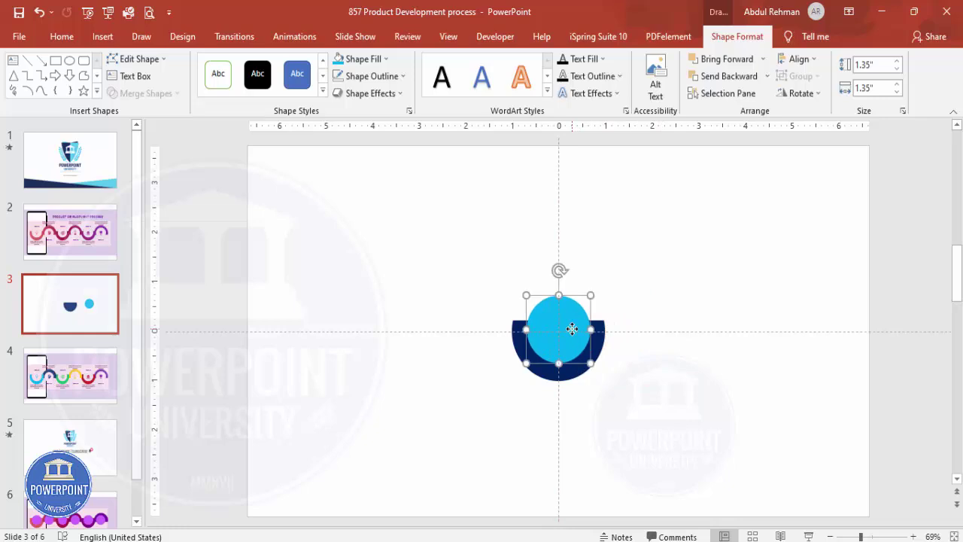
left_click_drag(427, 242, 692, 444)
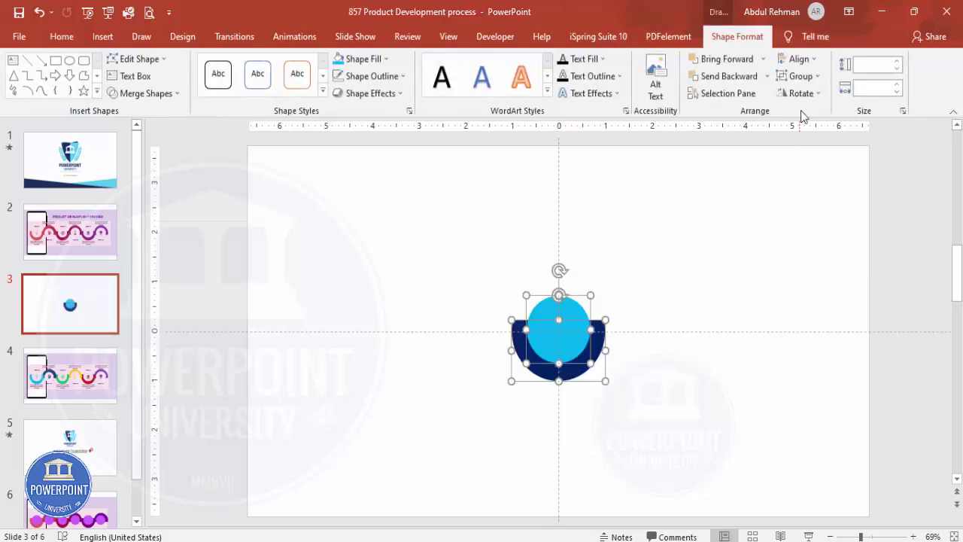
left_click(800, 59)
left_click(799, 59)
left_click(799, 59)
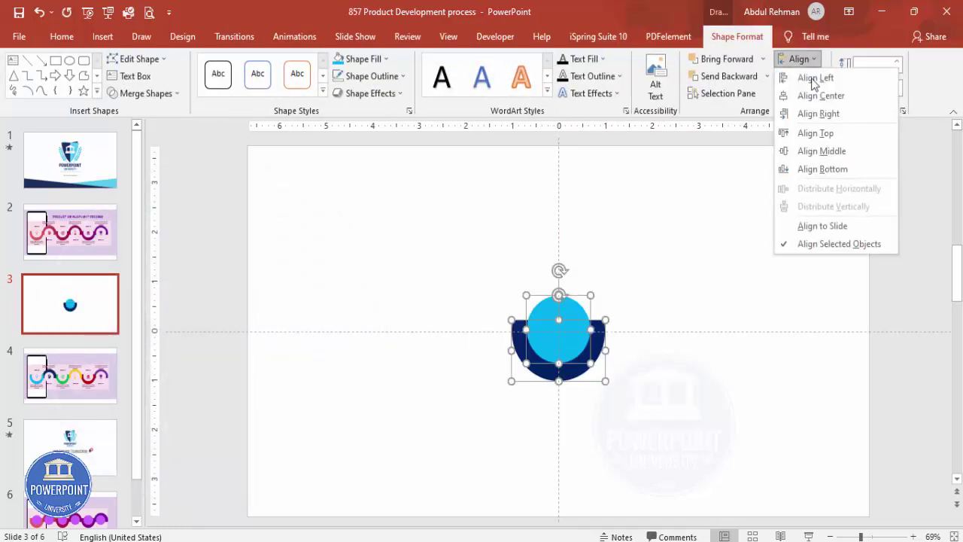
left_click(843, 152)
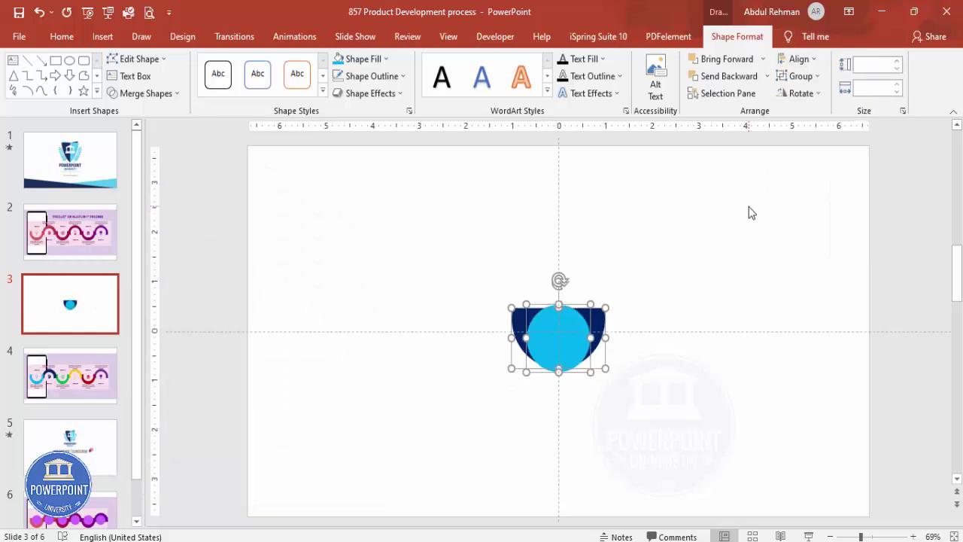
key("ctrl+z")
left_click(653, 269)
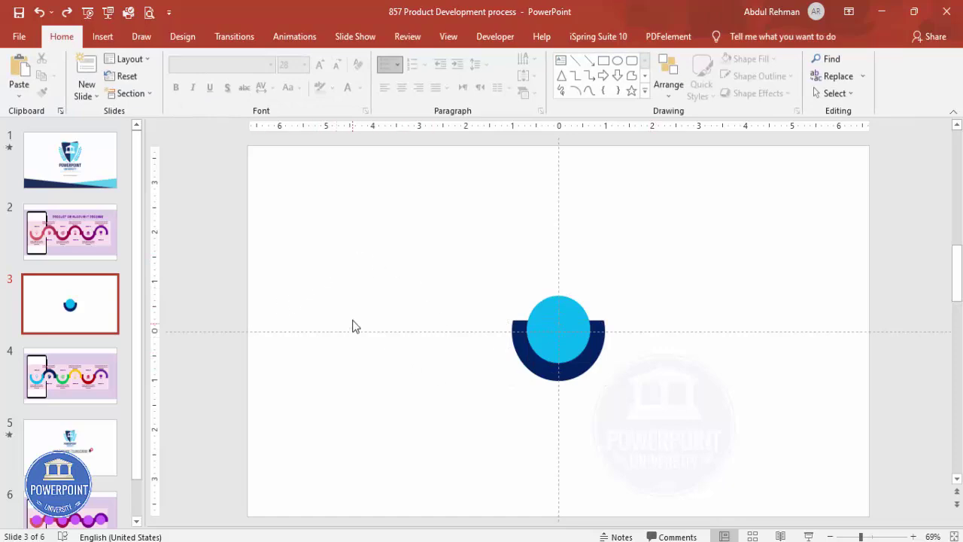
Draw a tall black, outline-free rounded rectangle with reduced corners on the slide's left.
left_click(102, 36)
left_click(216, 96)
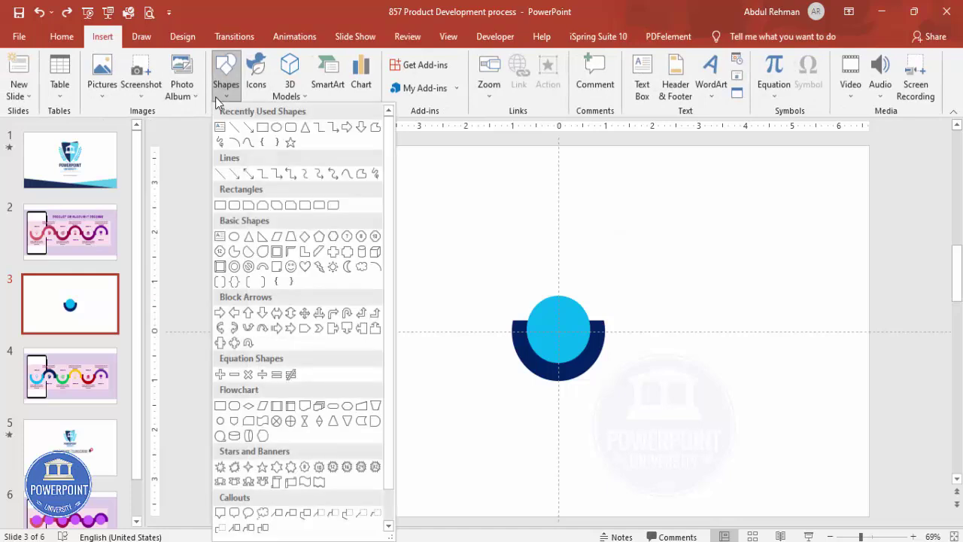
left_click(222, 207)
left_click_drag(280, 198, 425, 494)
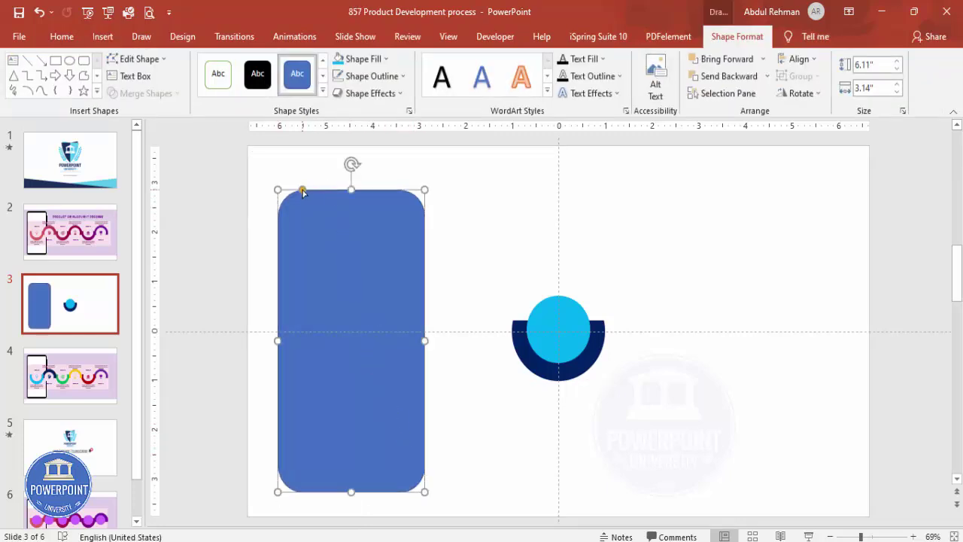
left_click_drag(303, 190, 286, 196)
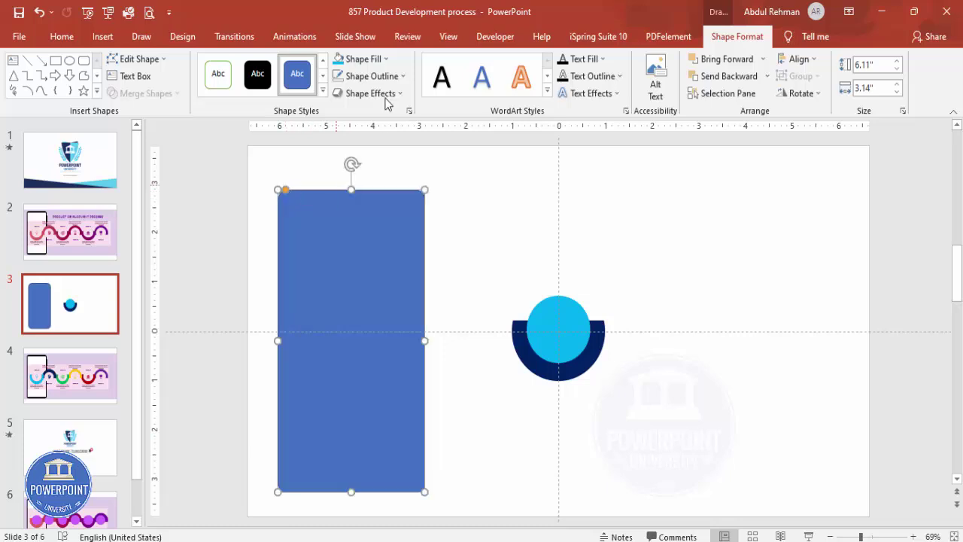
left_click(394, 75)
left_click(378, 239)
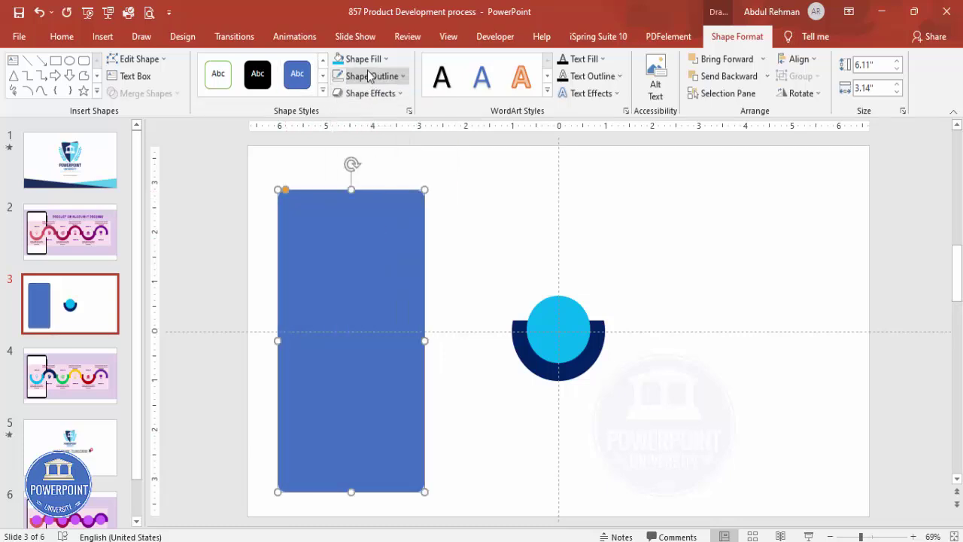
left_click(366, 60)
left_click(349, 92)
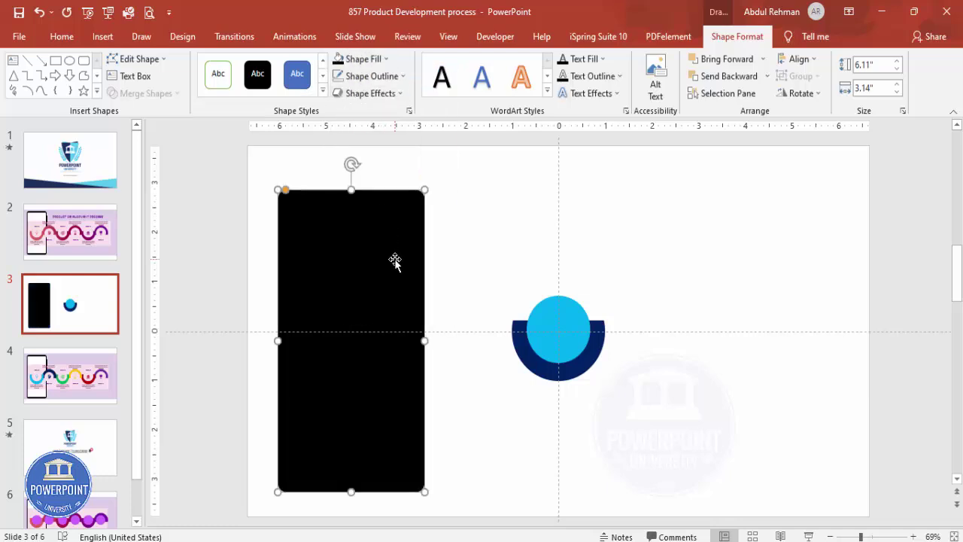
Duplicate it as a smaller light grey screen placed inside the black frame.
left_click_drag(395, 260, 430, 269)
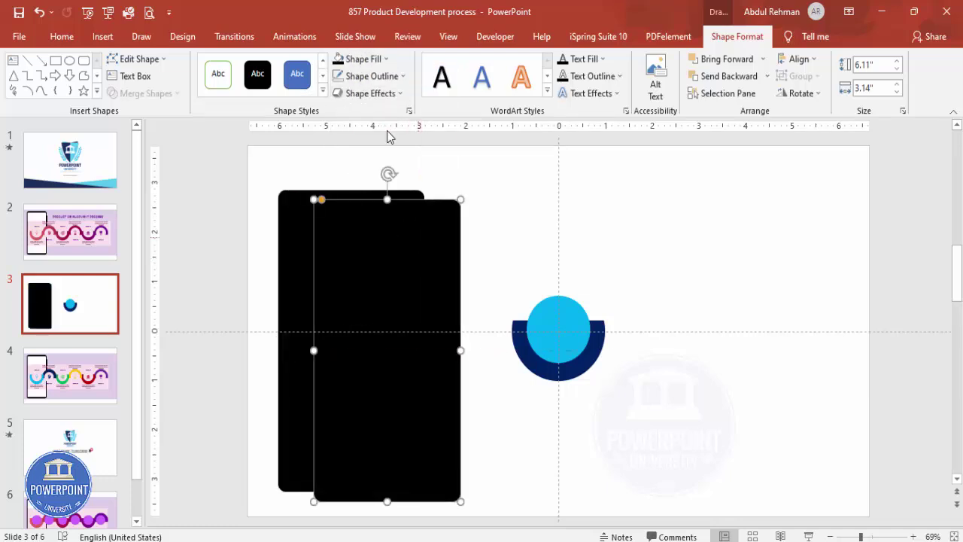
left_click(356, 59)
left_click(338, 107)
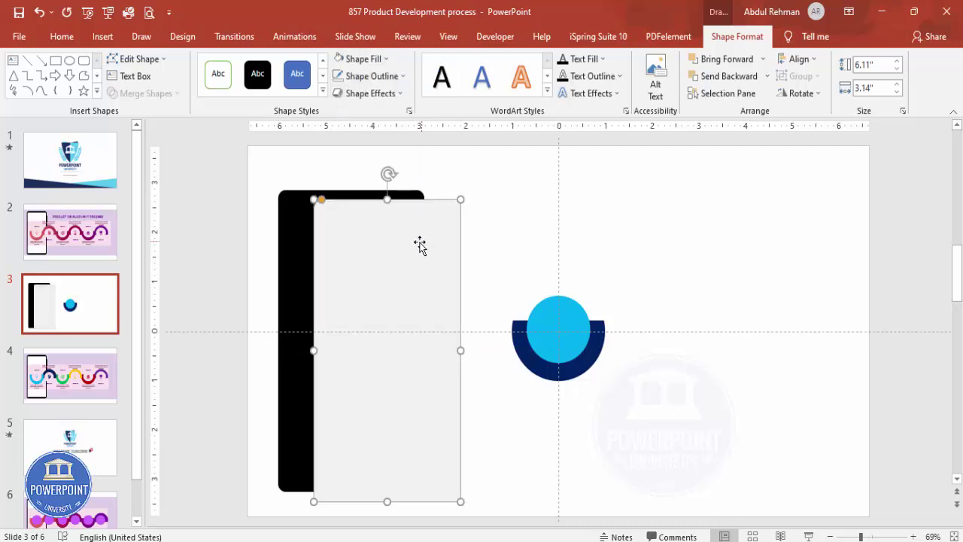
left_click_drag(419, 243, 377, 233)
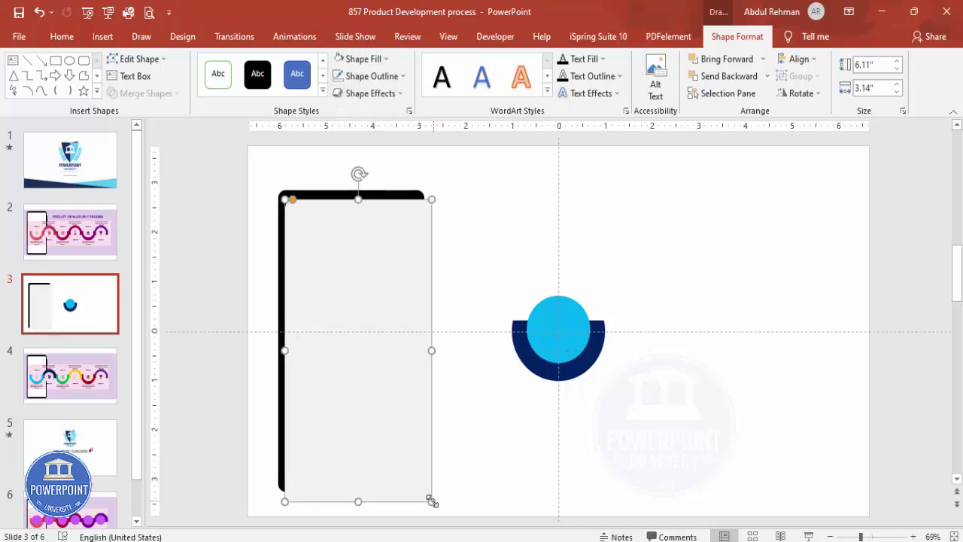
left_click_drag(430, 499, 417, 483)
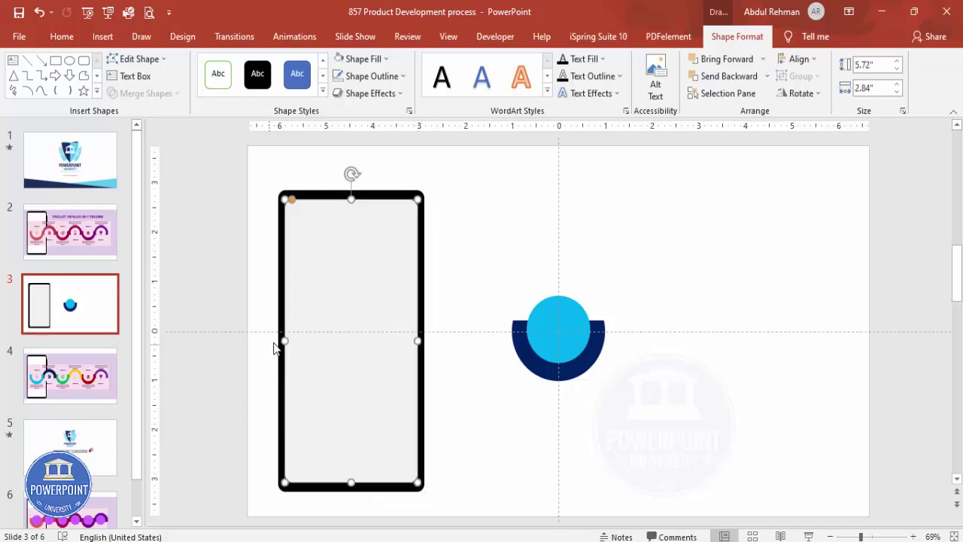
left_click_drag(292, 199, 284, 199)
left_click_drag(356, 296, 358, 297)
Draw a thin outline-free black bar on the phone frame's upper right edge.
left_click(462, 277)
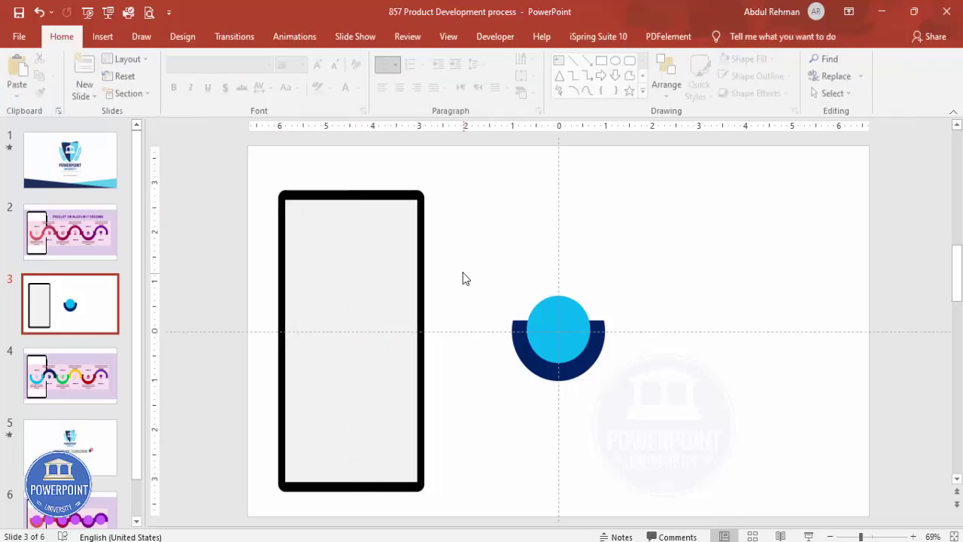
left_click(102, 36)
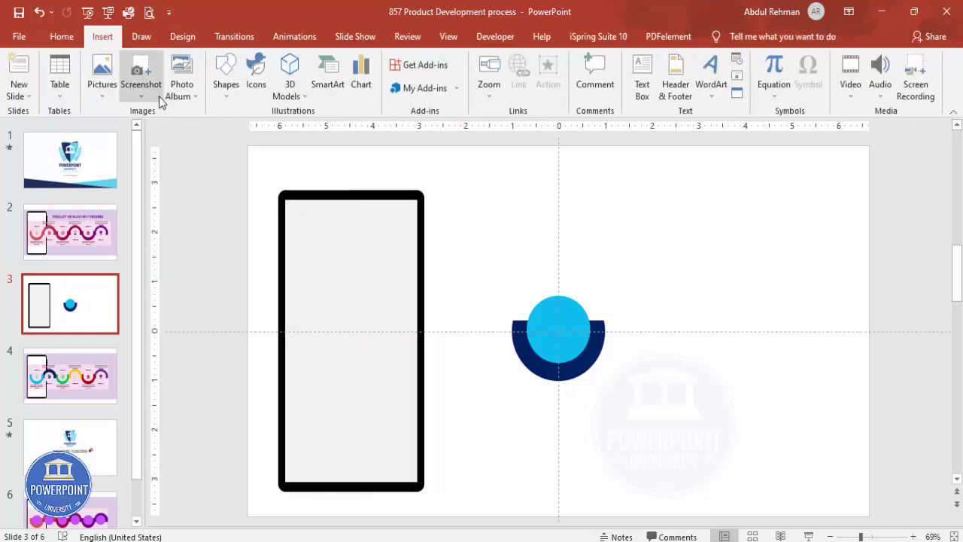
left_click(221, 92)
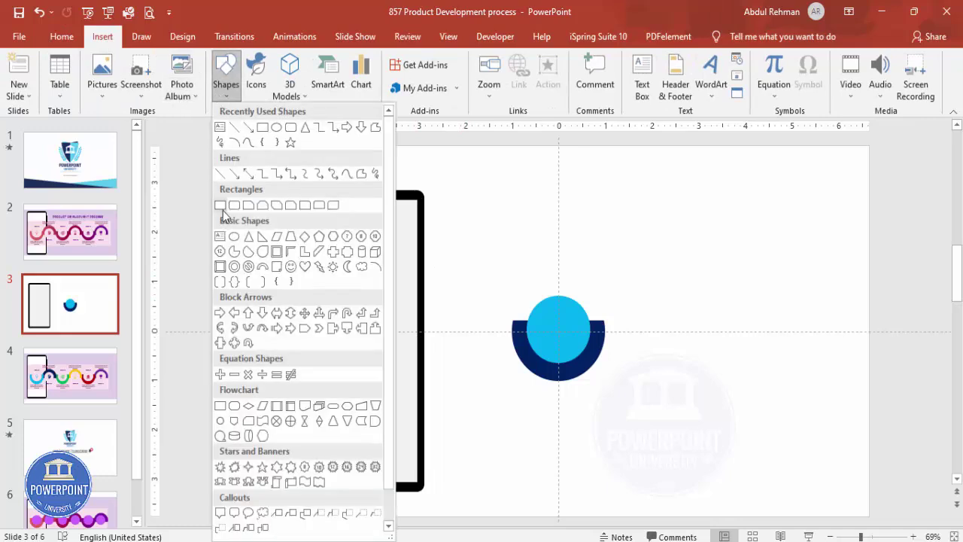
left_click(220, 205)
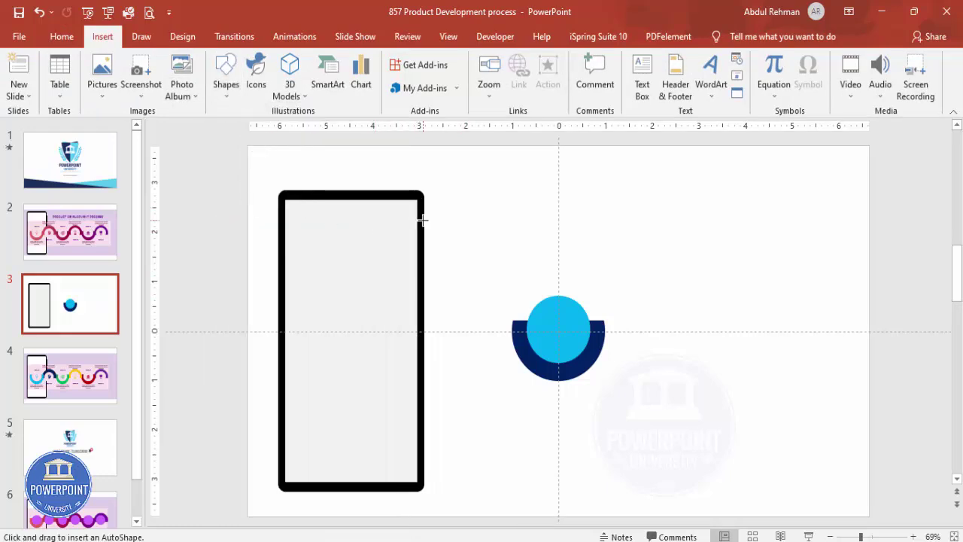
left_click_drag(423, 219, 426, 275)
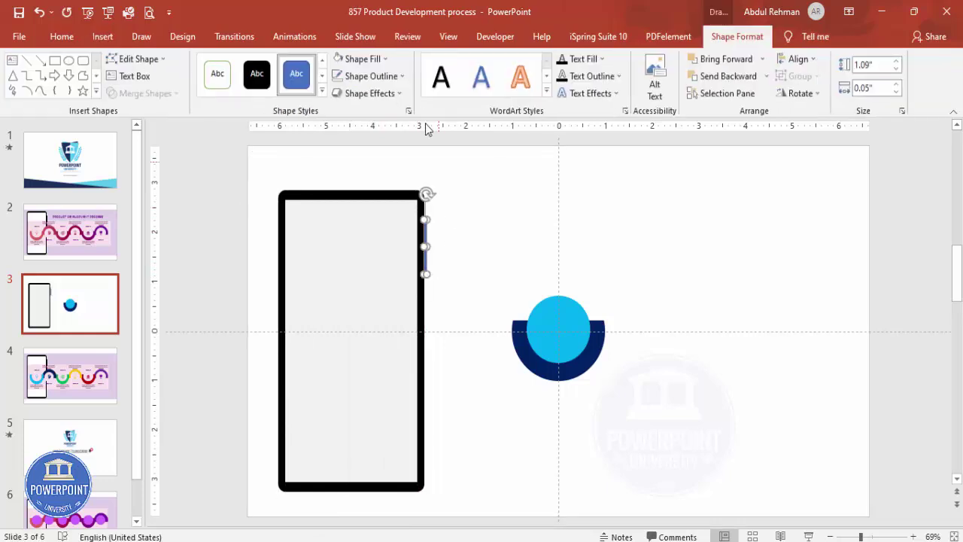
left_click(372, 76)
left_click(376, 238)
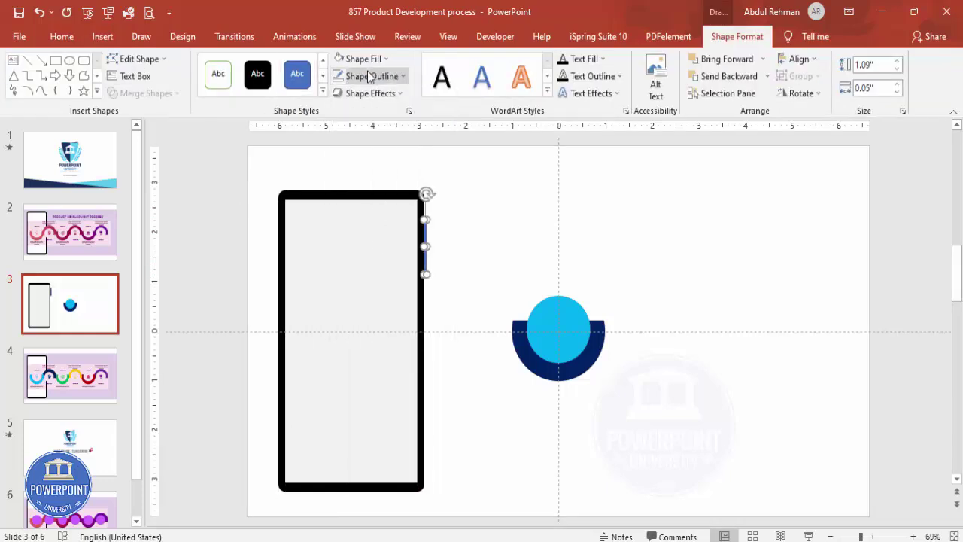
left_click(366, 61)
left_click(350, 93)
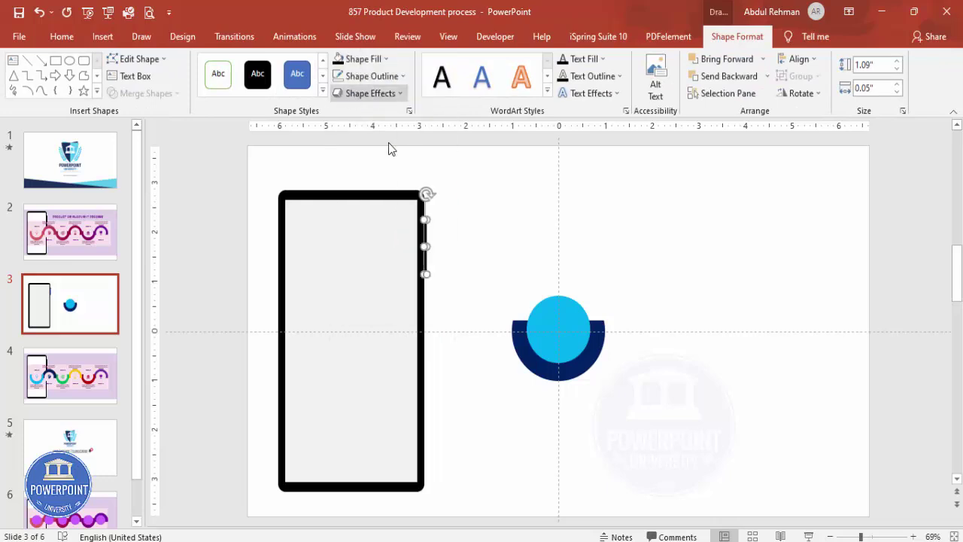
Select the phone frame and the side button together.
left_click(451, 254)
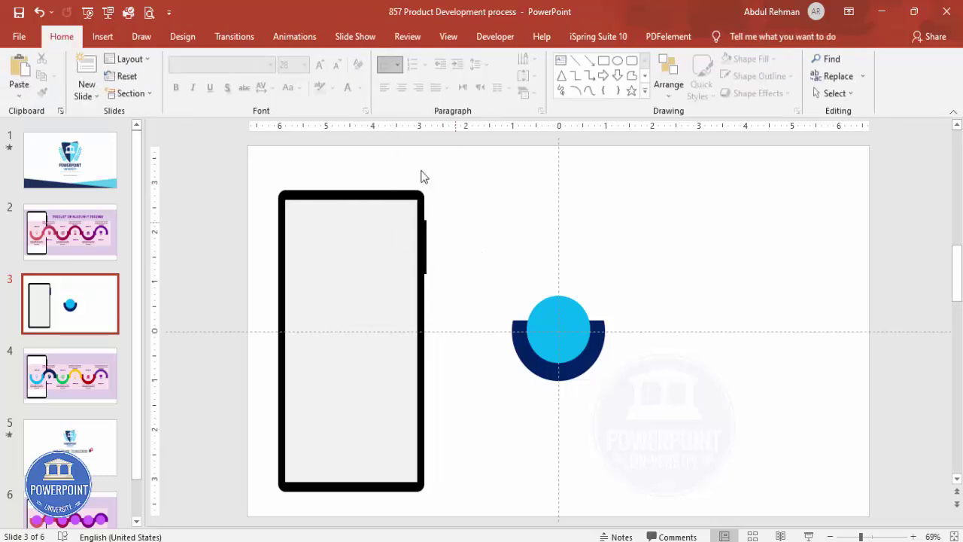
left_click_drag(486, 161, 229, 511)
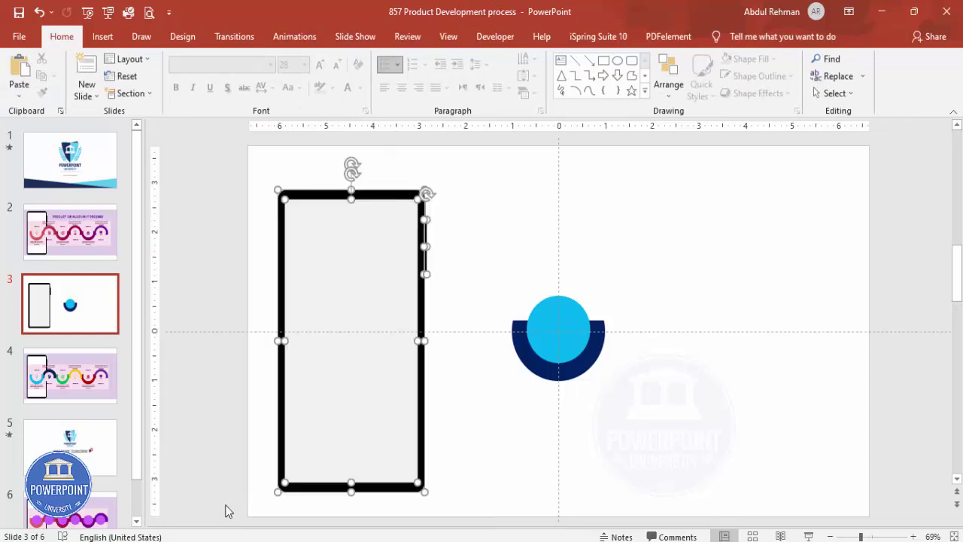
left_click(464, 230)
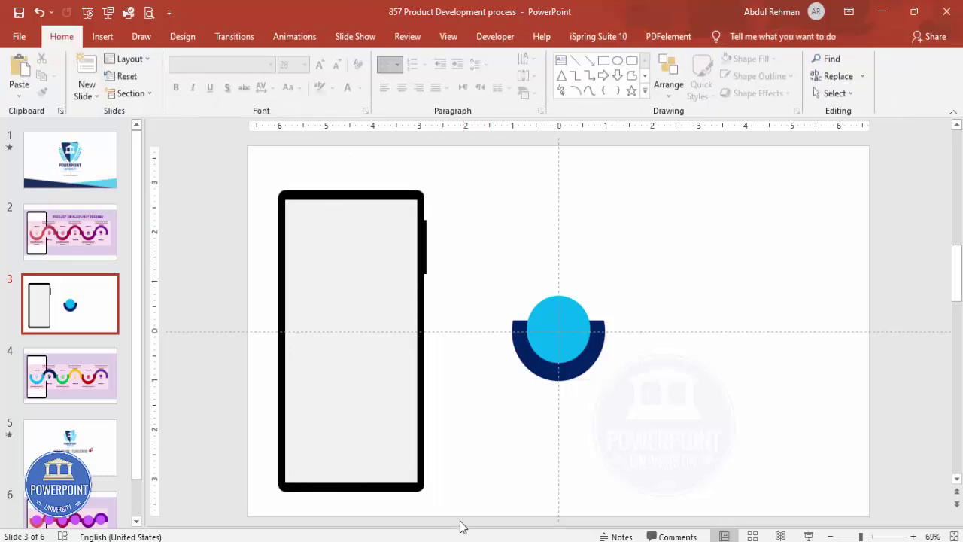
left_click_drag(466, 508, 243, 158)
Group the phone frame and side button with Ctrl+G.
key("ctrl+g")
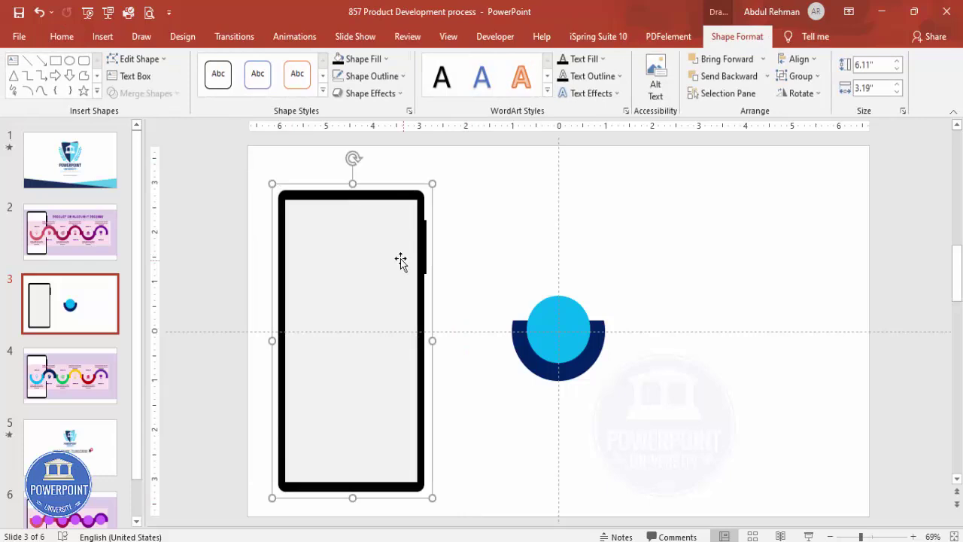
left_click_drag(401, 261, 666, 463)
key("ctrl+z")
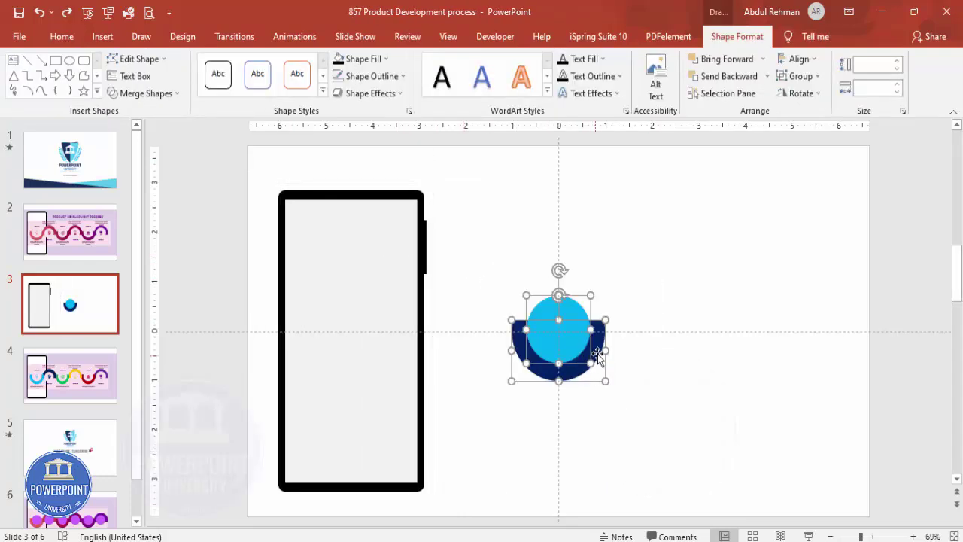
Move the circle-and-arc badge onto the phone screen and bring it to the front.
left_click_drag(597, 354, 383, 348)
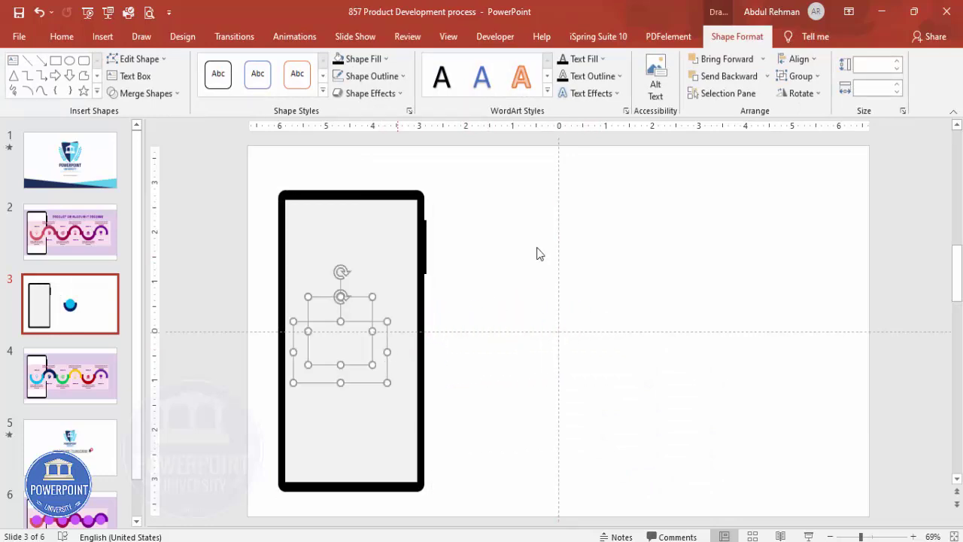
left_click(764, 59)
left_click(745, 95)
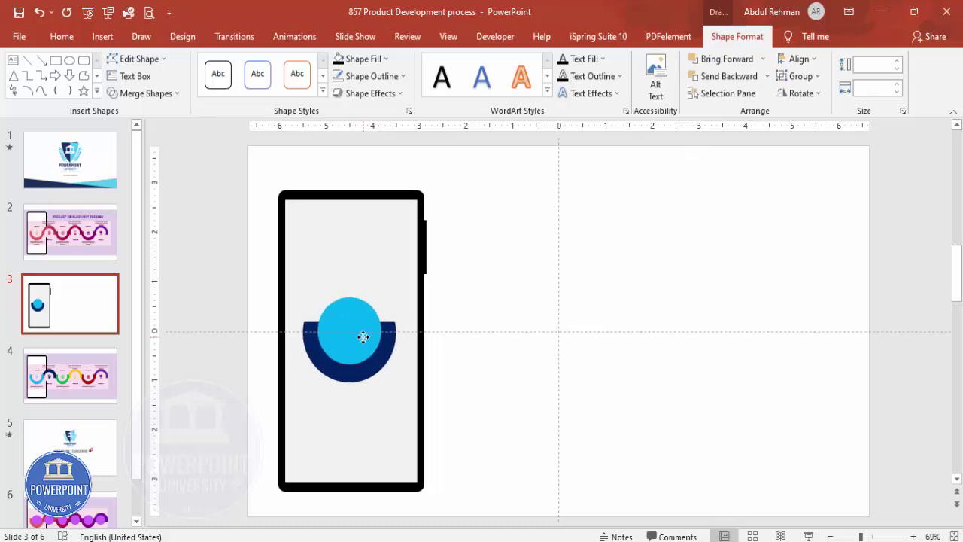
left_click(362, 337)
left_click(462, 405)
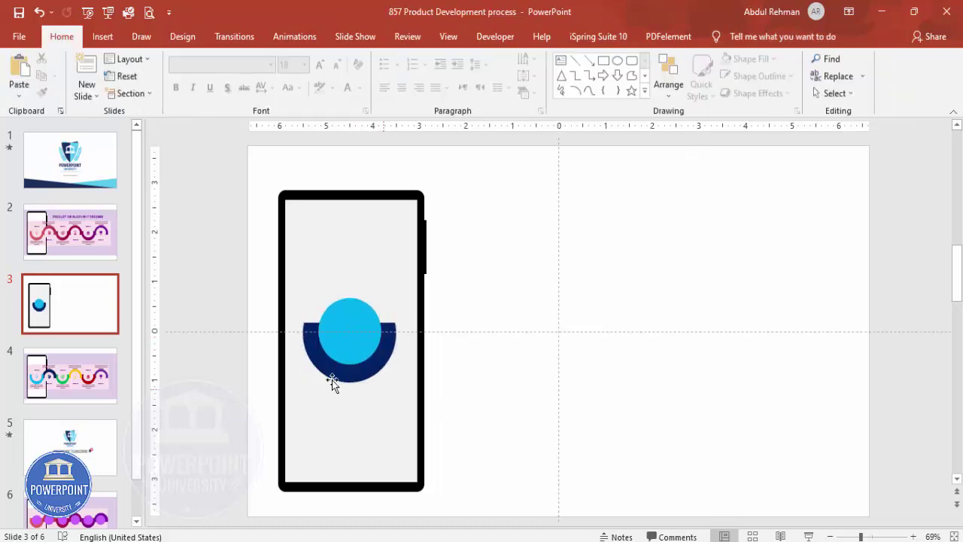
Group the circle and arc into a badge, then add a flipped copy beside it.
left_click_drag(490, 411, 255, 279)
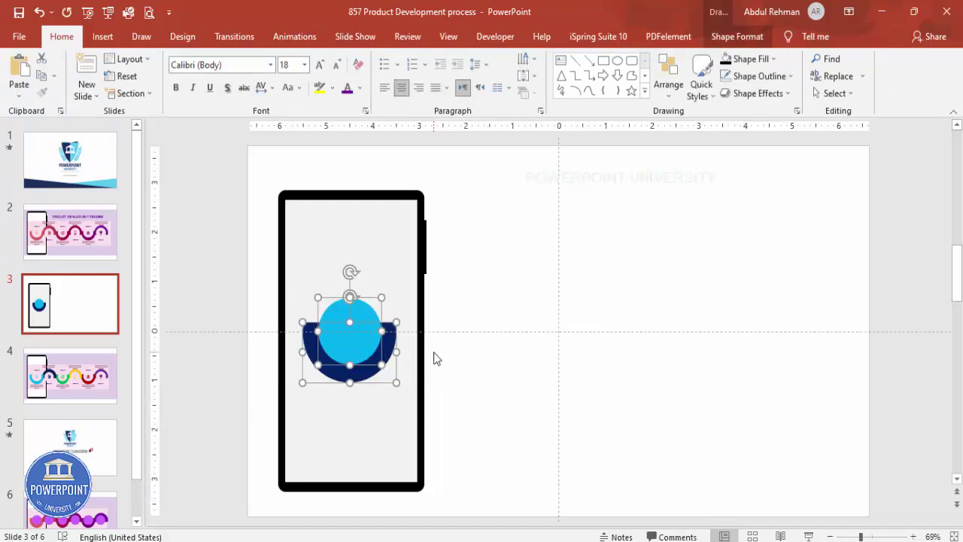
key("ctrl+g")
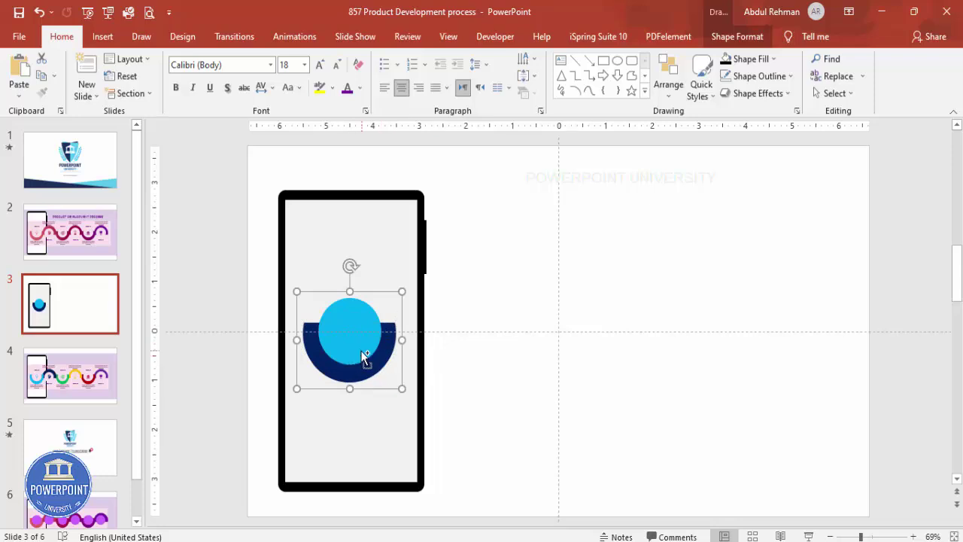
left_click_drag(357, 338, 449, 340)
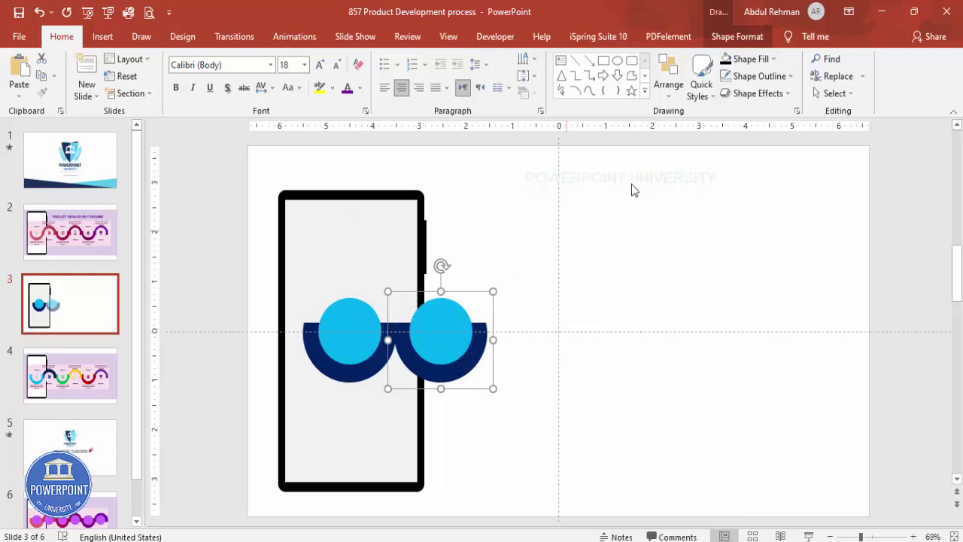
left_click(727, 38)
left_click(796, 94)
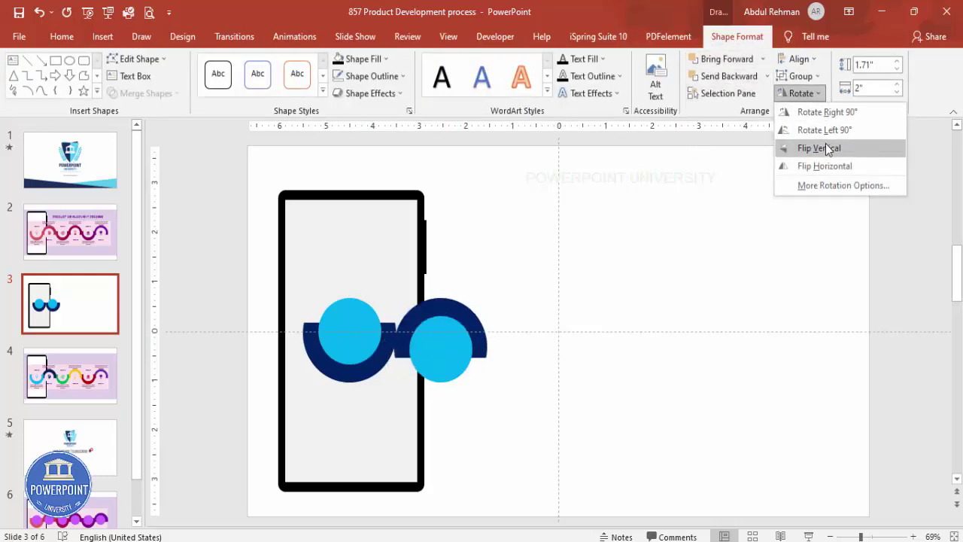
left_click(828, 149)
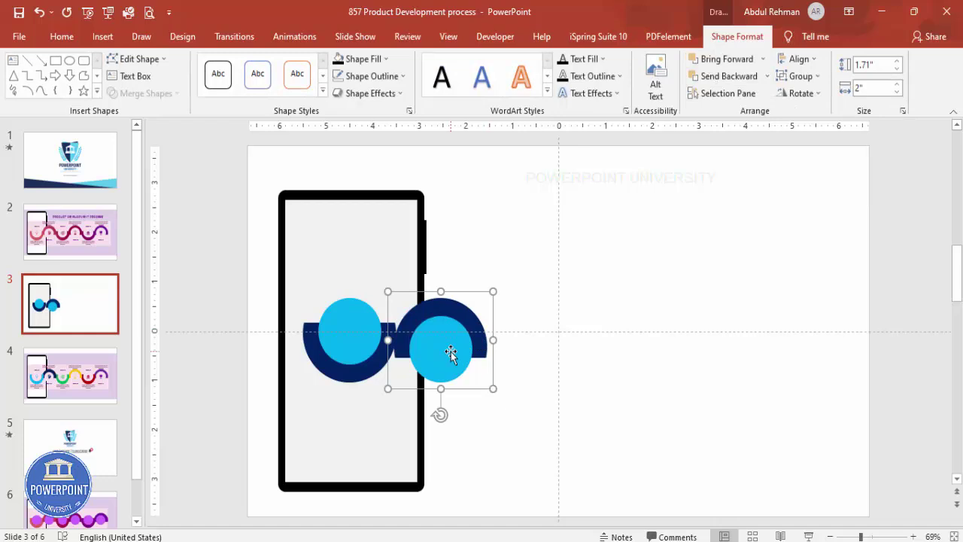
left_click_drag(449, 354, 448, 339)
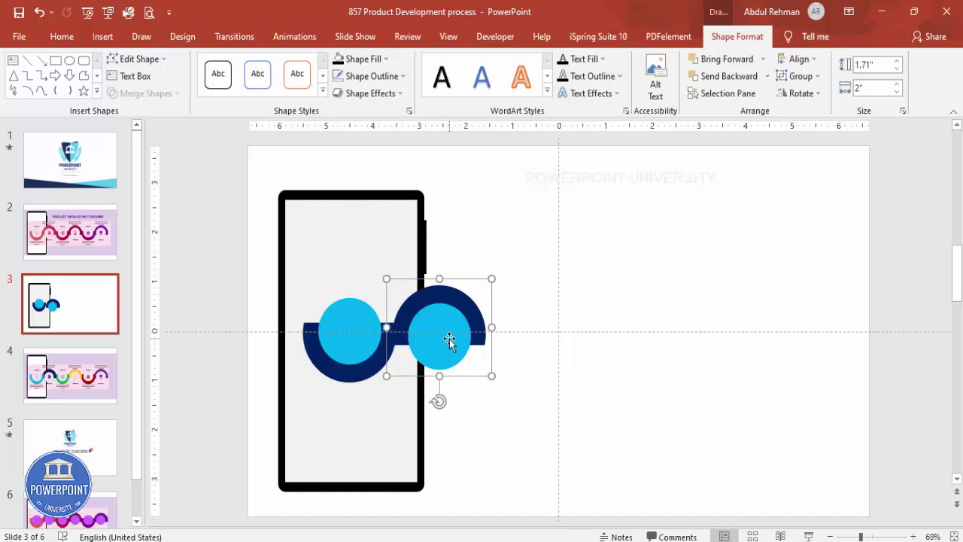
Copy the badge pair twice to the right, forming a chain of six badges.
left_click(220, 282)
left_click_drag(211, 263, 561, 400)
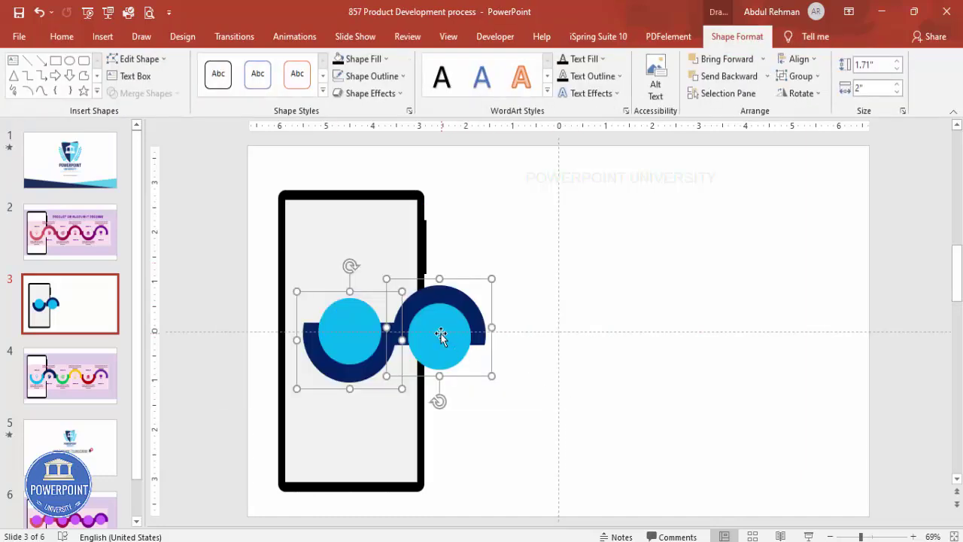
left_click_drag(442, 348, 616, 378)
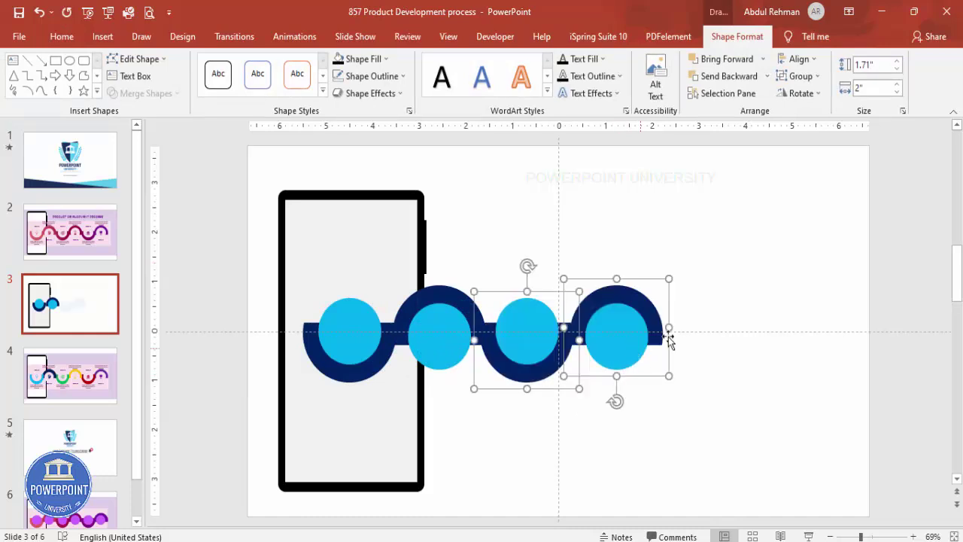
left_click_drag(627, 339, 760, 366)
left_click_drag(801, 374, 805, 367)
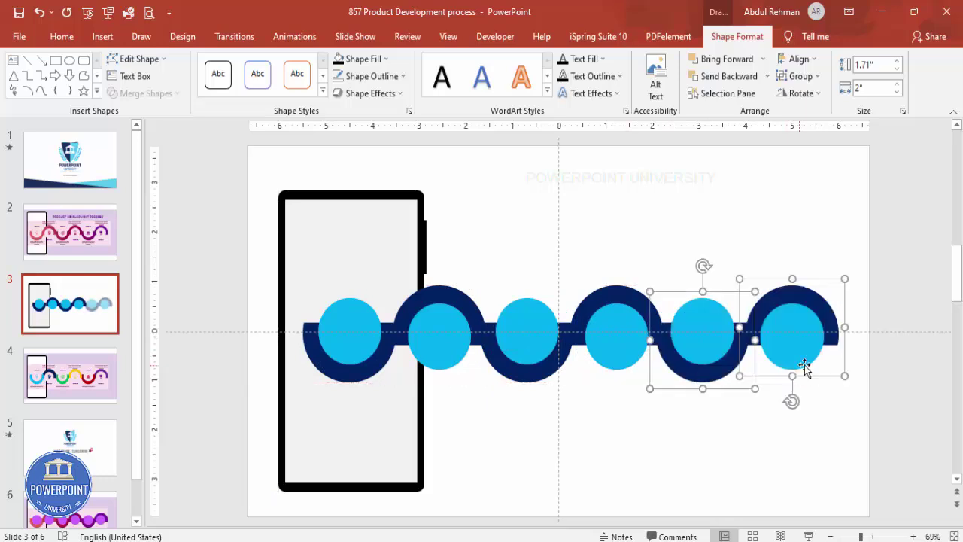
left_click(893, 369)
left_click(102, 36)
left_click(226, 75)
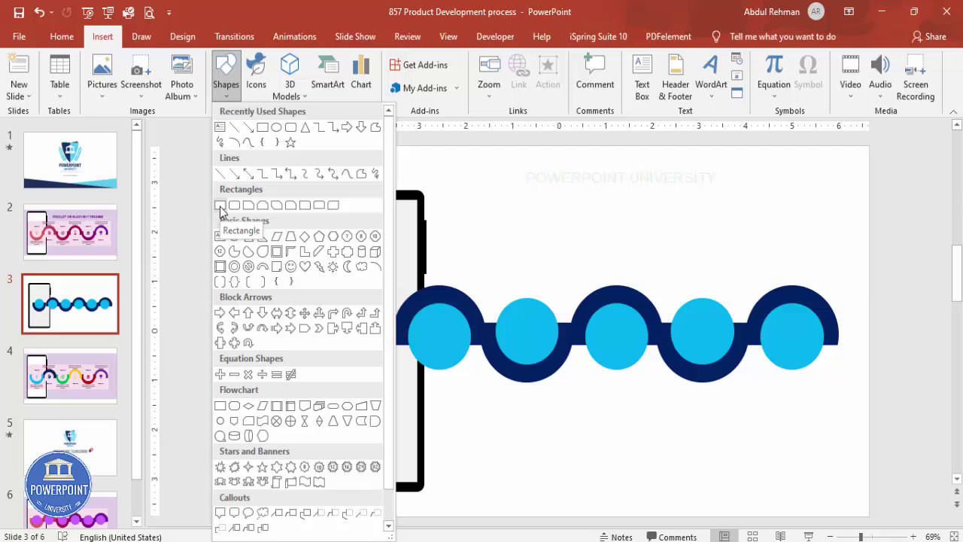
Draw a full-width outline-free rectangle filled Green Accent 6 Lighter 60% and send it to back.
left_click(221, 205)
left_click_drag(247, 190, 675, 427)
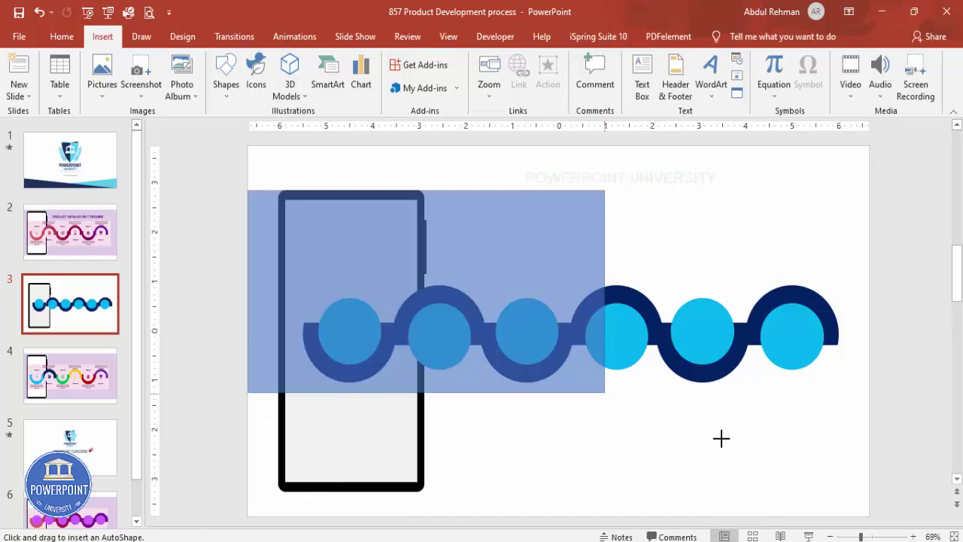
left_click_drag(721, 438, 869, 492)
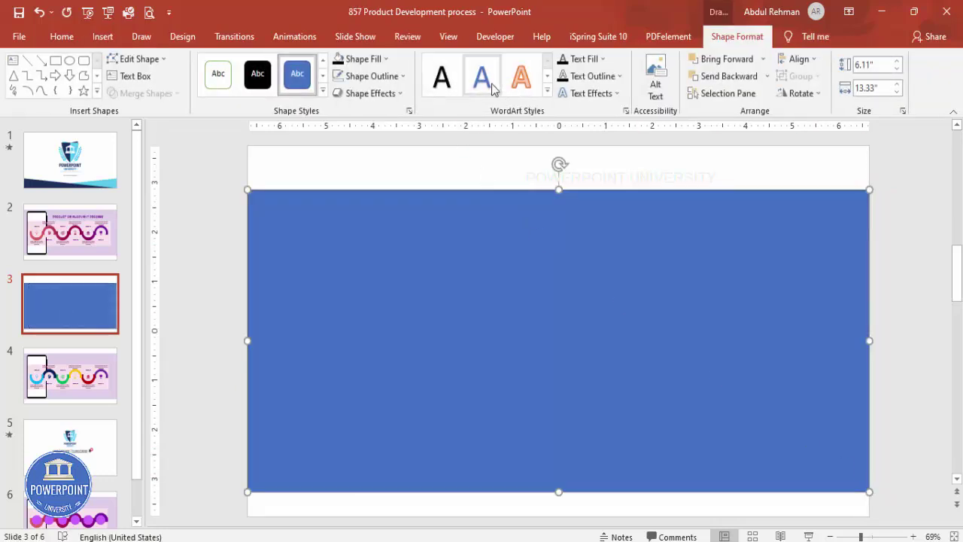
left_click(372, 76)
left_click(382, 238)
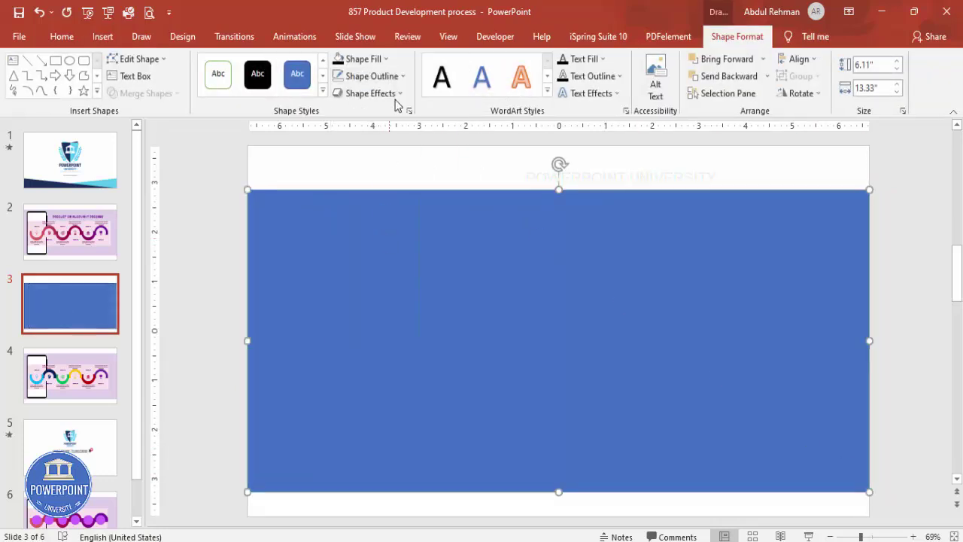
left_click(376, 63)
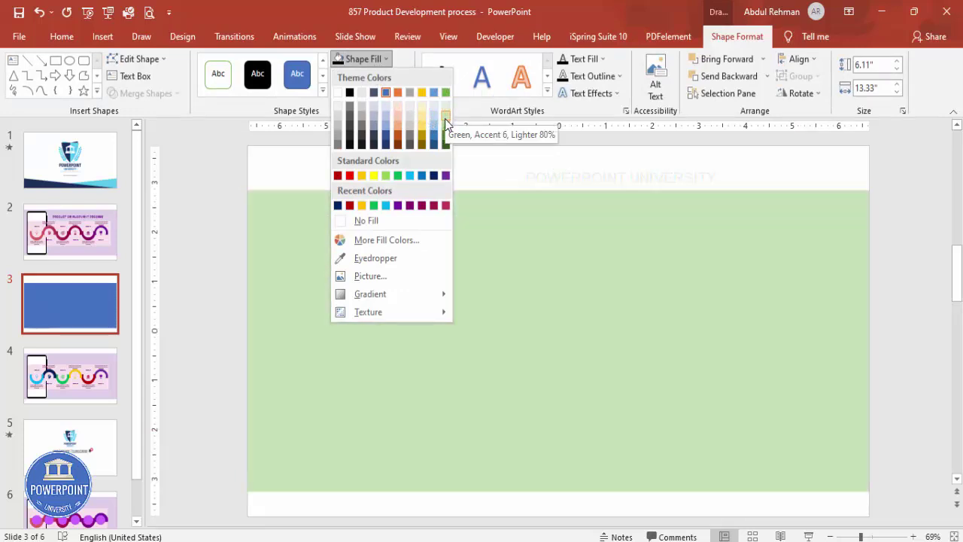
left_click(445, 118)
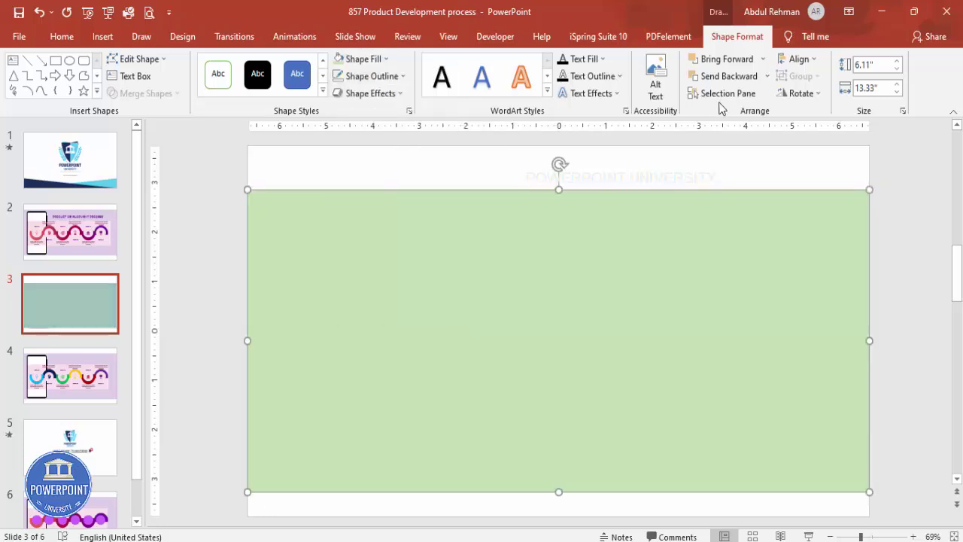
left_click(767, 76)
left_click(736, 112)
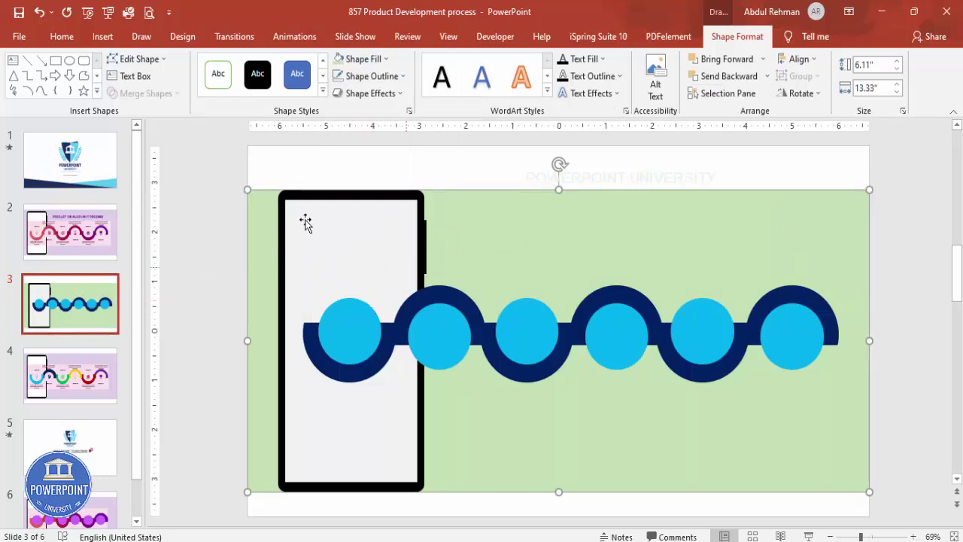
Draw an outline-free green rectangle across the phone's middle and send it back two layers.
left_click(97, 39)
left_click(226, 79)
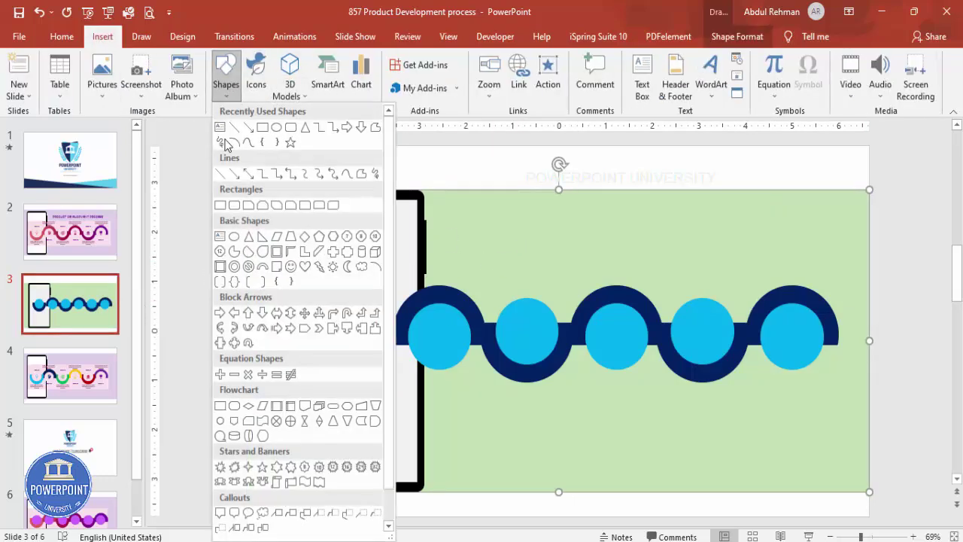
left_click(220, 205)
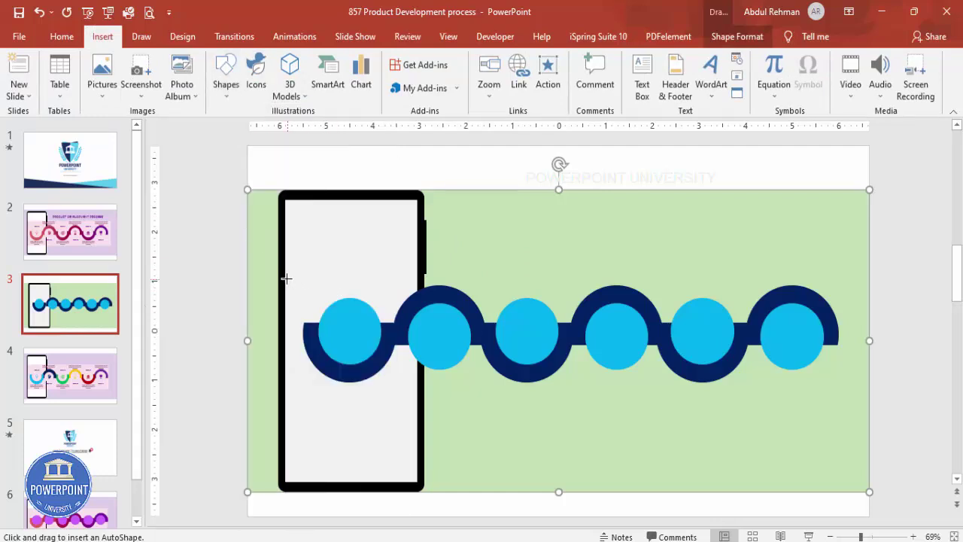
left_click_drag(286, 277, 381, 389)
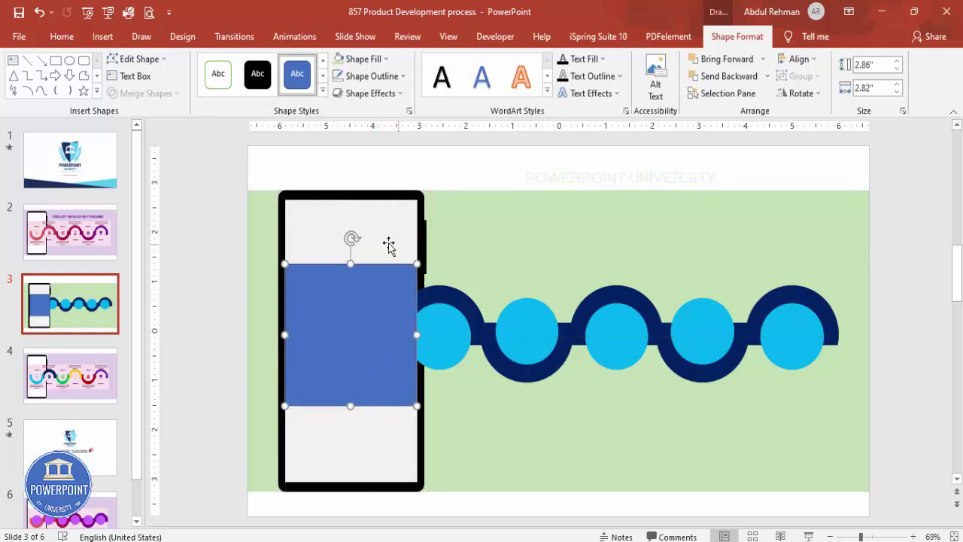
left_click(371, 75)
left_click(395, 231)
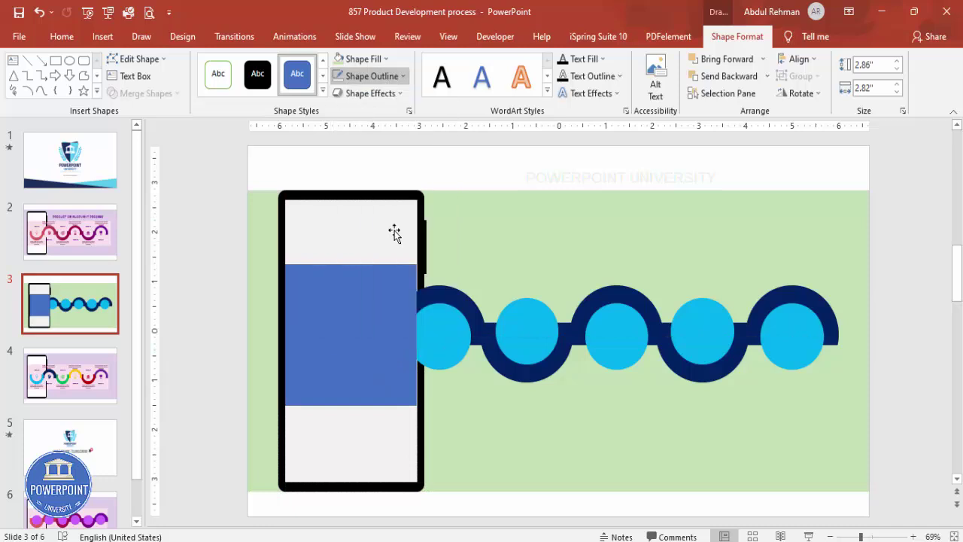
left_click(385, 58)
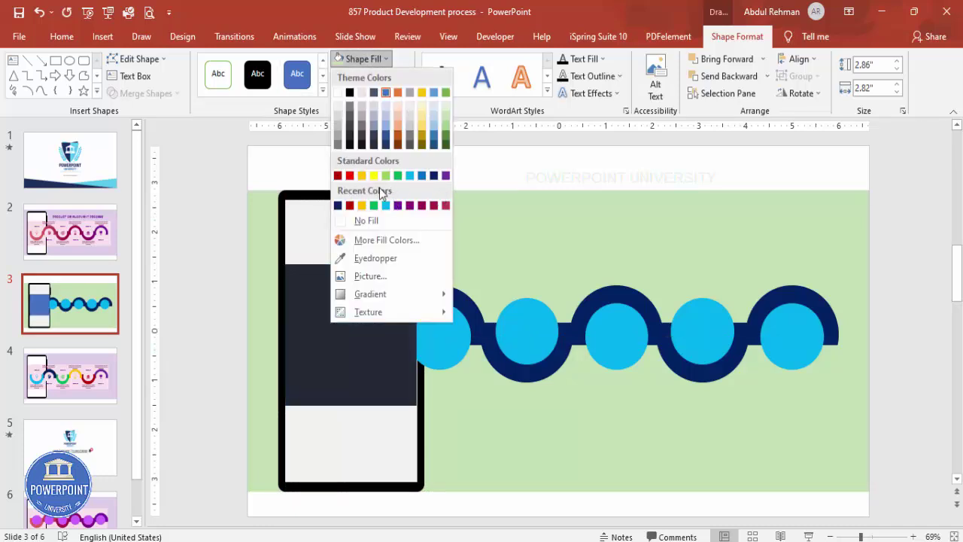
left_click(446, 130)
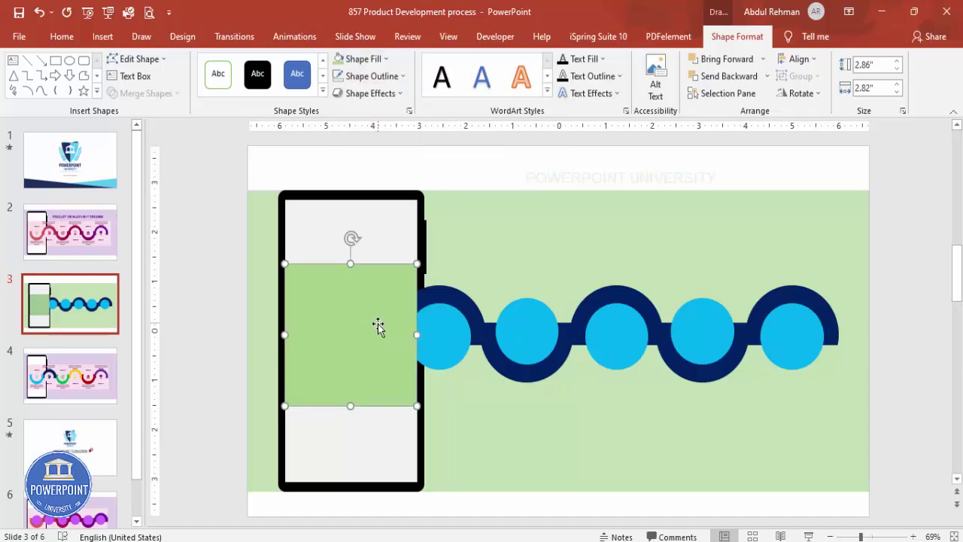
left_click(730, 76)
left_click(730, 76)
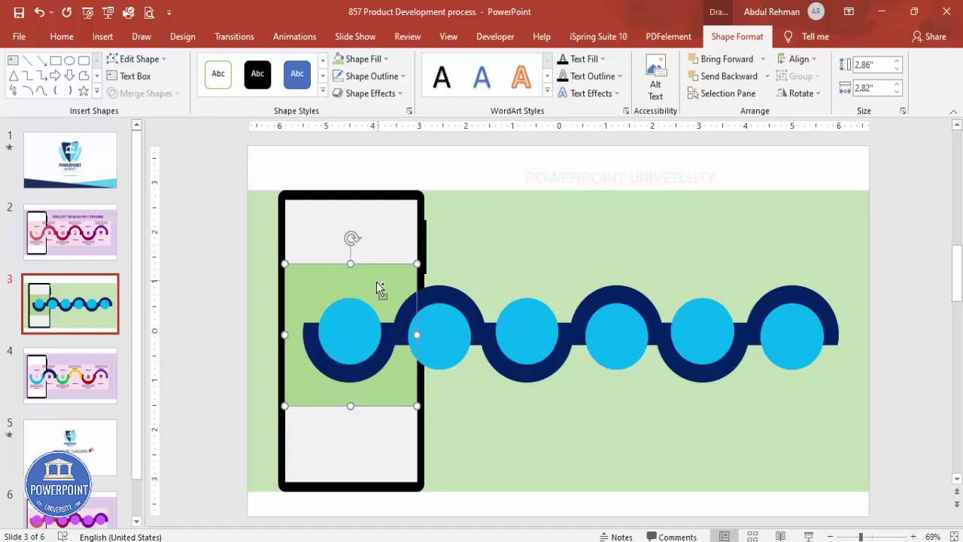
Widen the green rectangle to the slide's right edge and send it behind all six badges.
left_click_drag(366, 287, 504, 287)
left_click_drag(554, 334, 871, 335)
left_click(742, 78)
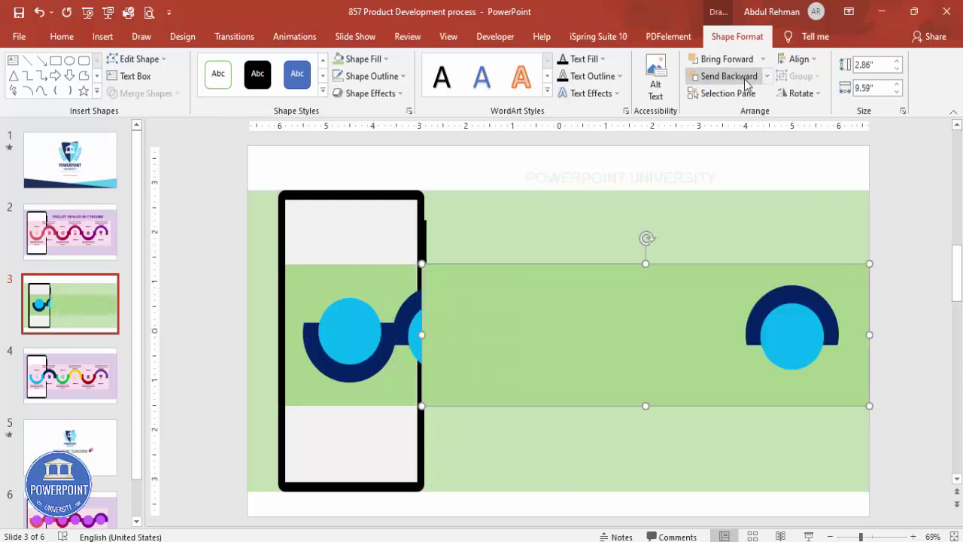
left_click(746, 80)
left_click(745, 77)
left_click(746, 78)
left_click(745, 78)
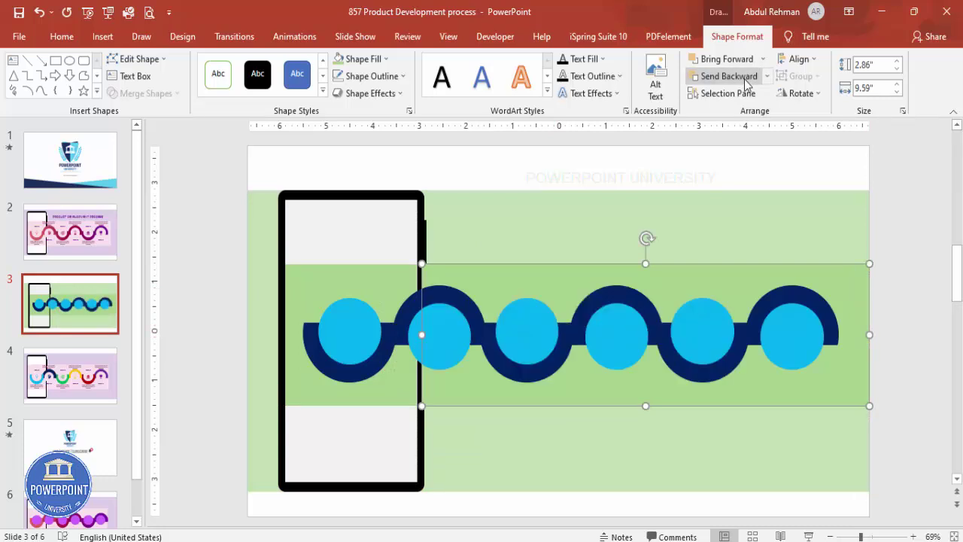
left_click(746, 78)
left_click(555, 184)
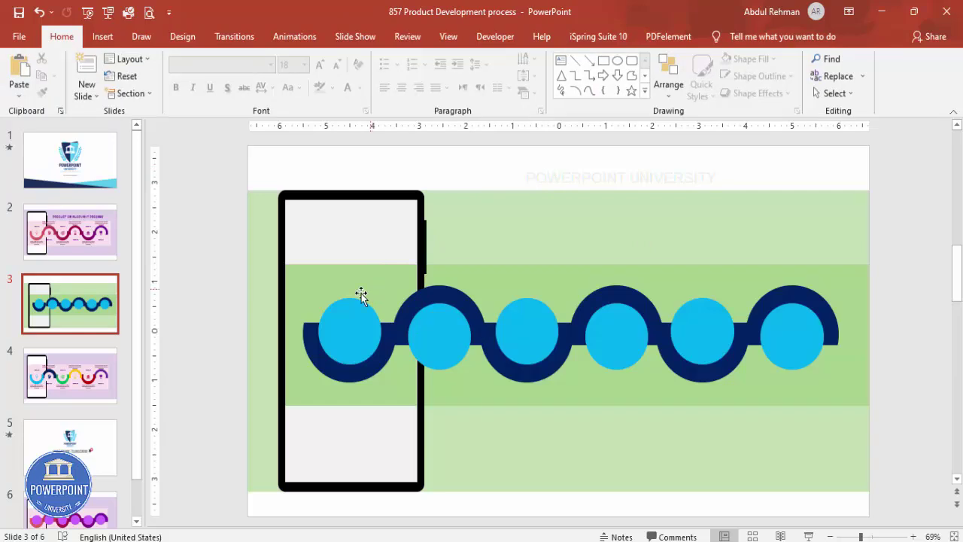
Select all six badges and ungroup them into separate arcs and inner circles.
left_click(388, 337)
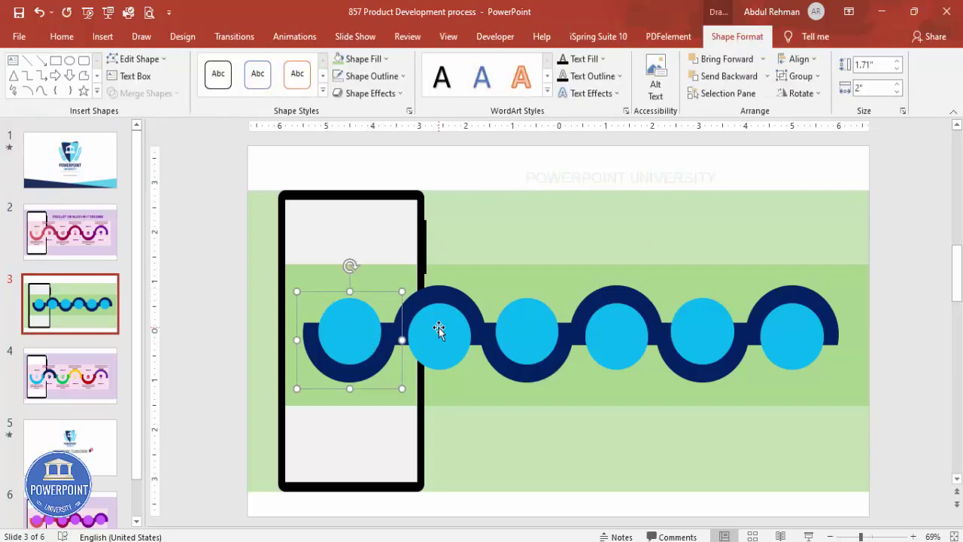
left_click(439, 329, "shift")
left_click(560, 328, "shift")
left_click(654, 332, "shift")
left_click(691, 325, "shift")
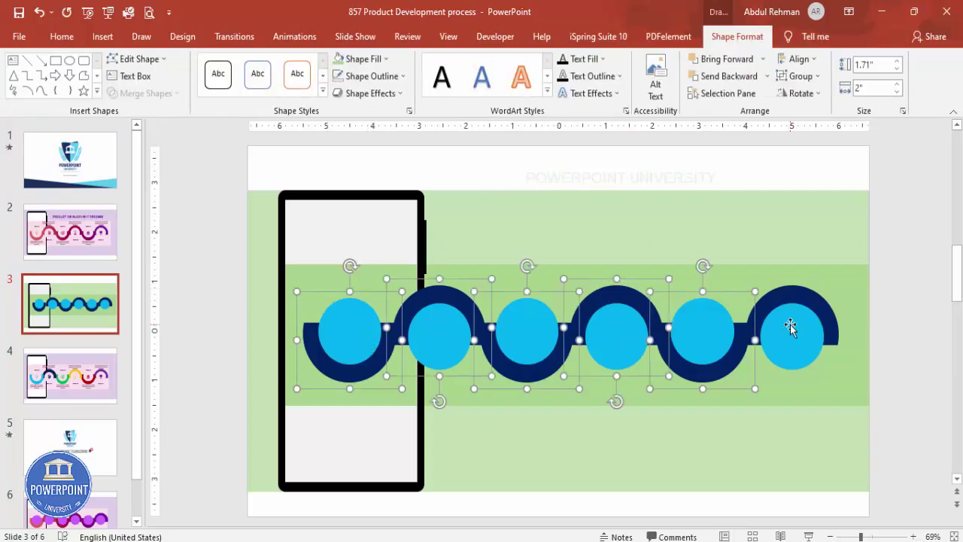
left_click(791, 326, "shift")
right_click(791, 328)
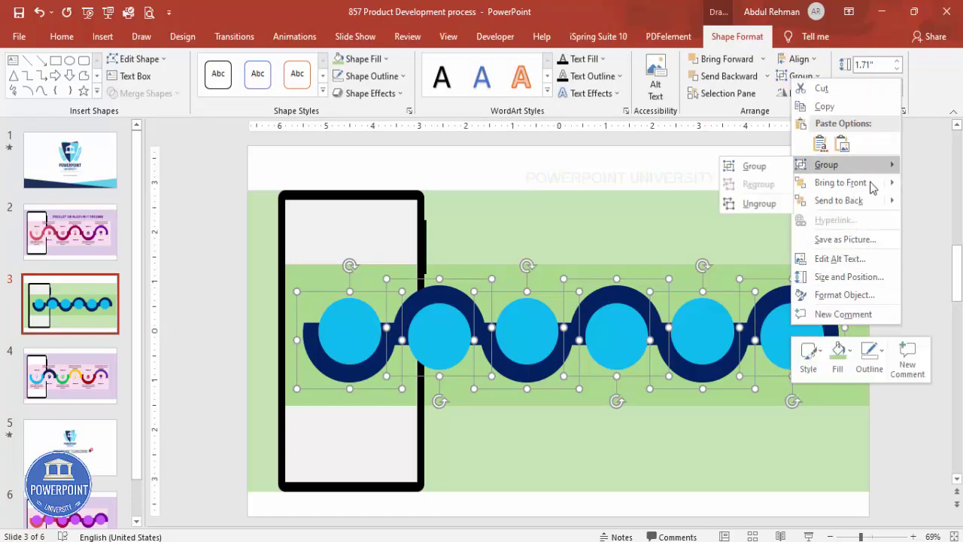
left_click(792, 298)
right_click(793, 297)
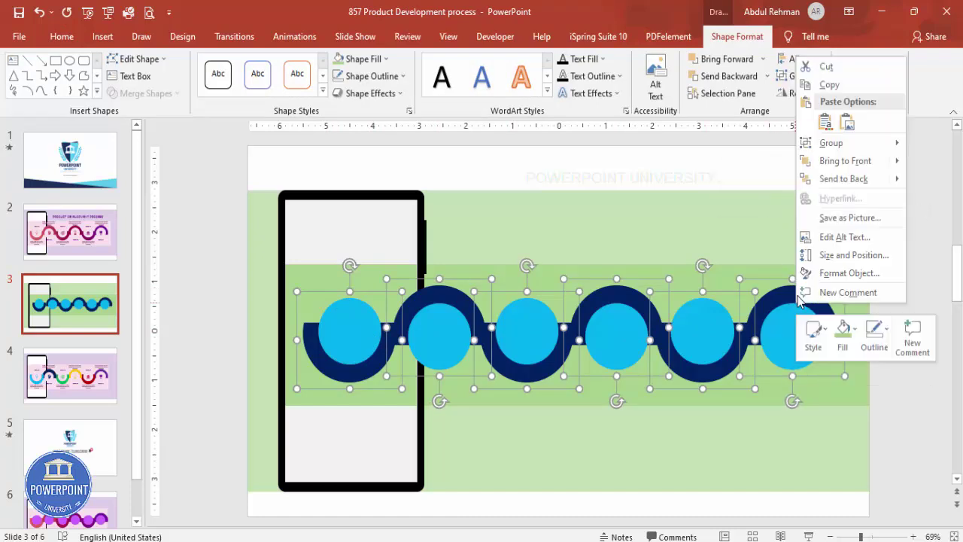
mouse_move(805, 143)
left_click(763, 182)
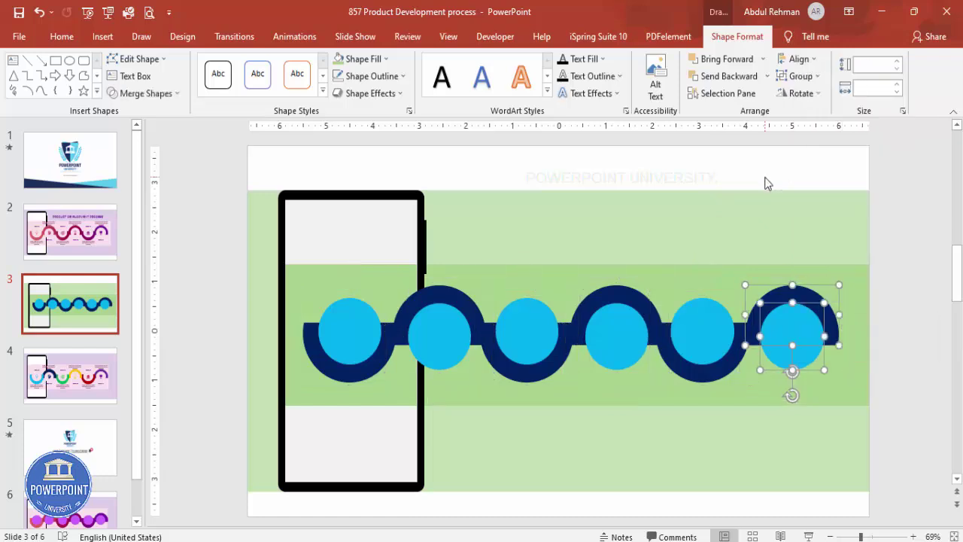
left_click(905, 304)
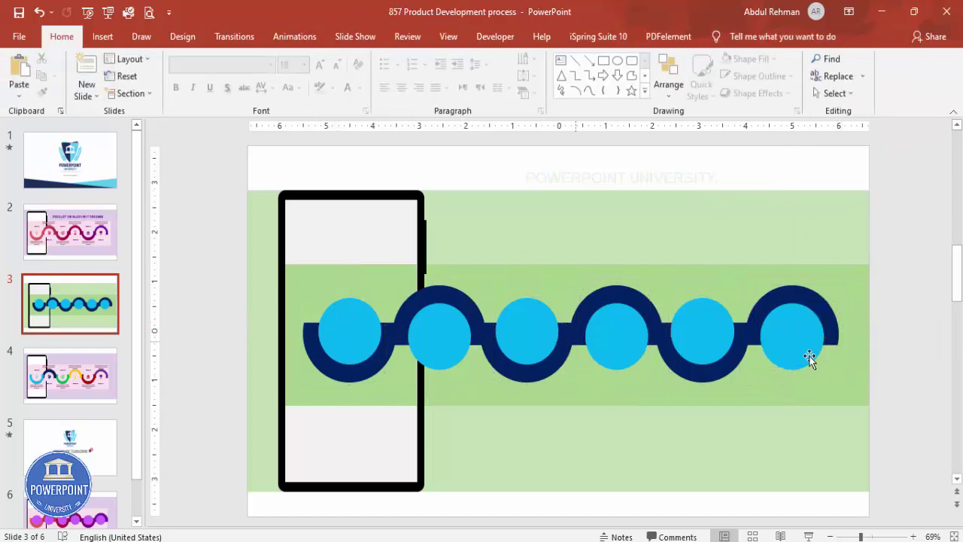
Select the six light blue inner circles together.
left_click(355, 324)
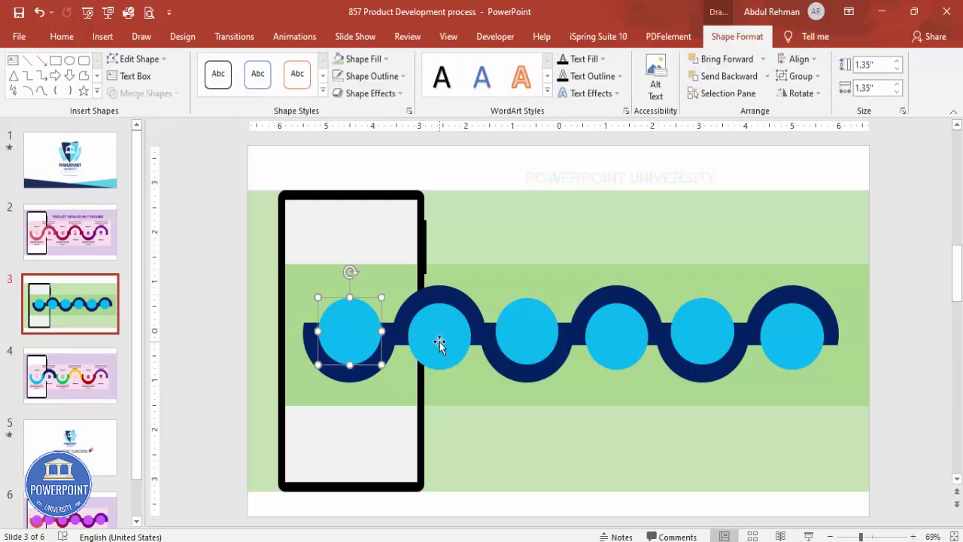
left_click(452, 339, "shift")
left_click(535, 340, "shift")
left_click(634, 337, "shift")
left_click(711, 336, "shift")
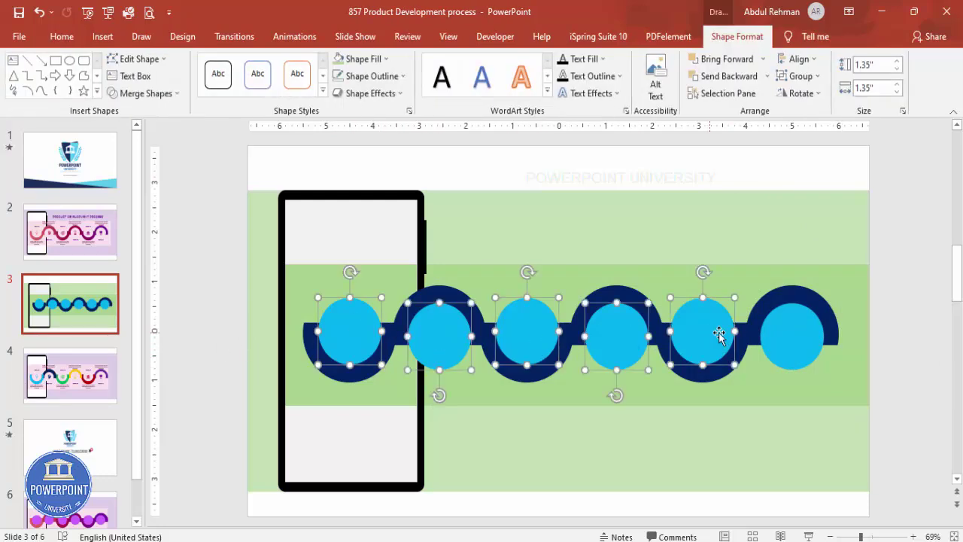
left_click(815, 334, "shift")
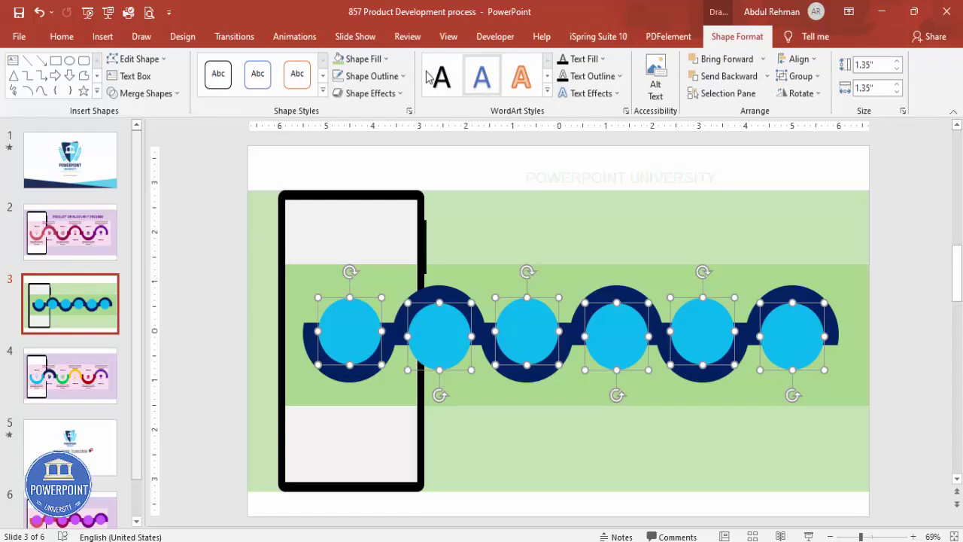